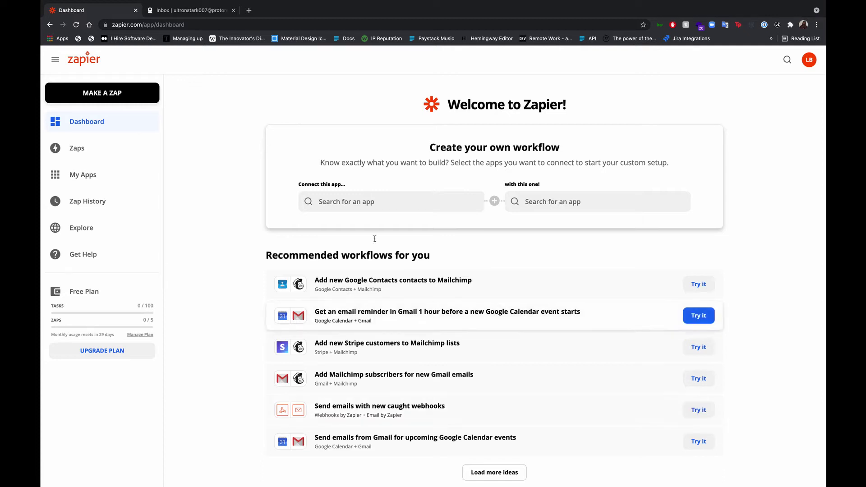
# Start a new Zap with Paystack as the trigger app and Subscription Renewal as its event
pyautogui.click(331, 202)
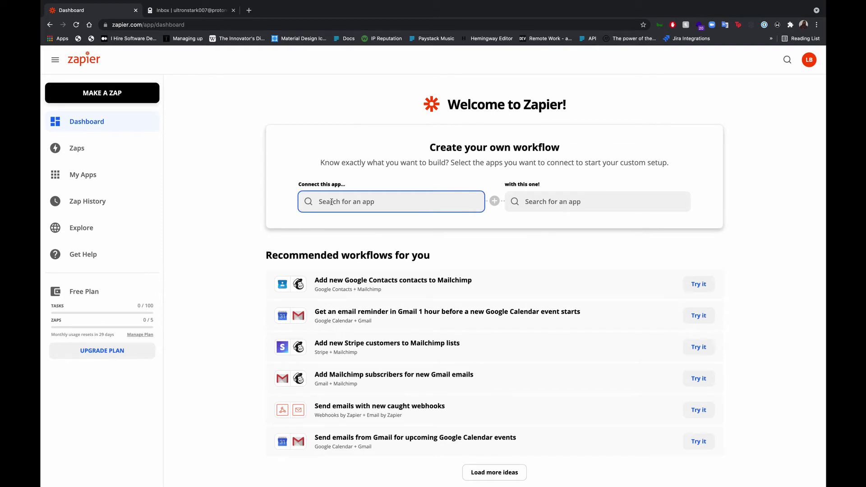
pyautogui.click(138, 95)
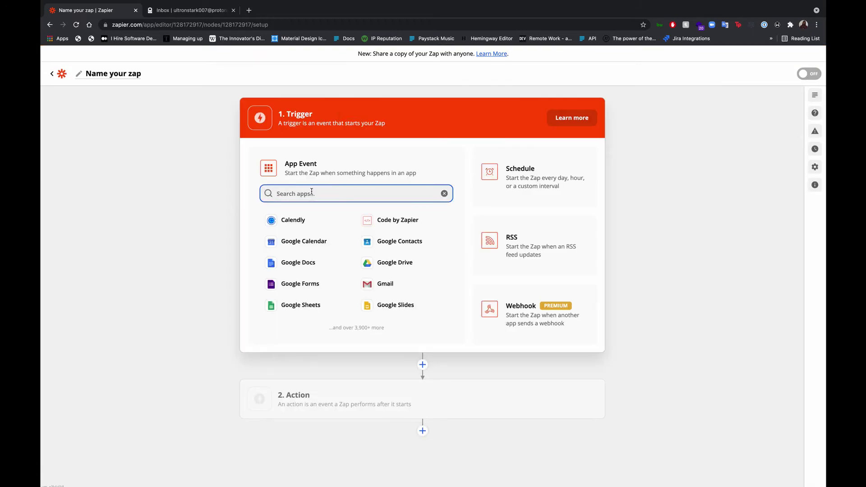
pyautogui.write('pays')
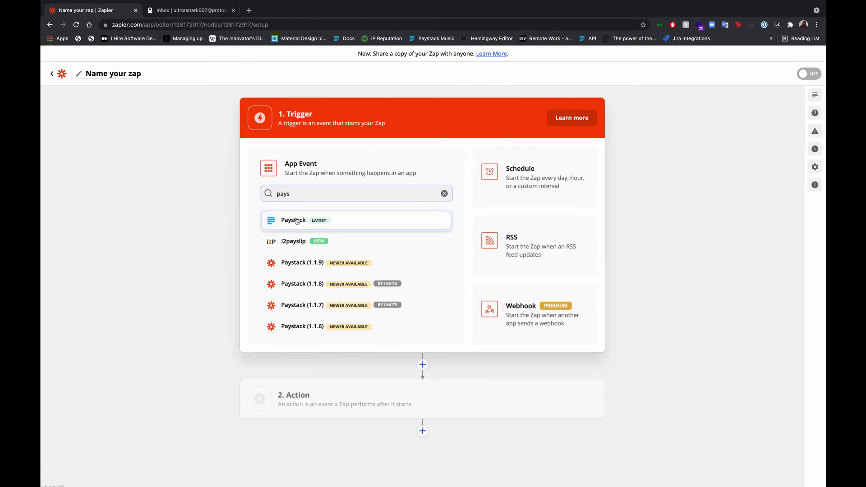
pyautogui.click(296, 221)
pyautogui.click(333, 221)
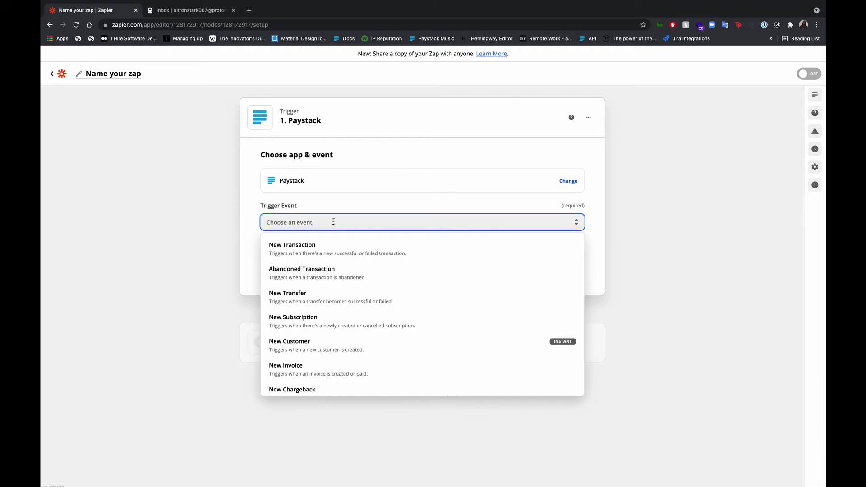
pyautogui.write('sub')
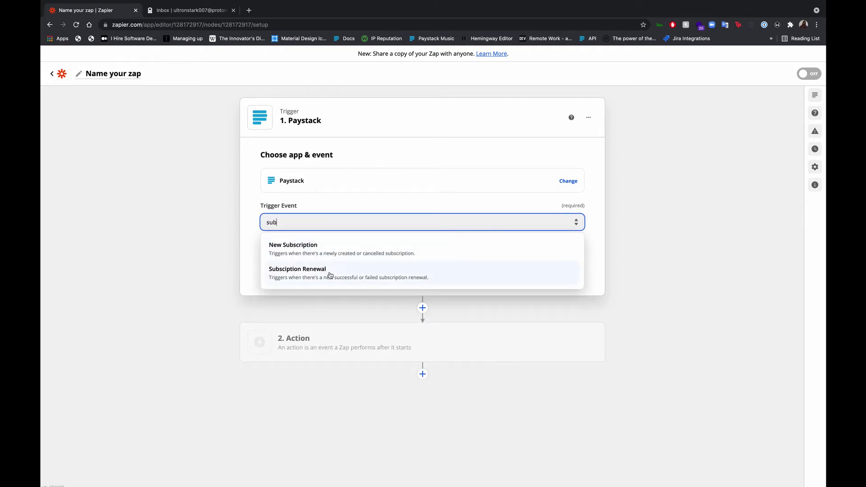
pyautogui.click(329, 274)
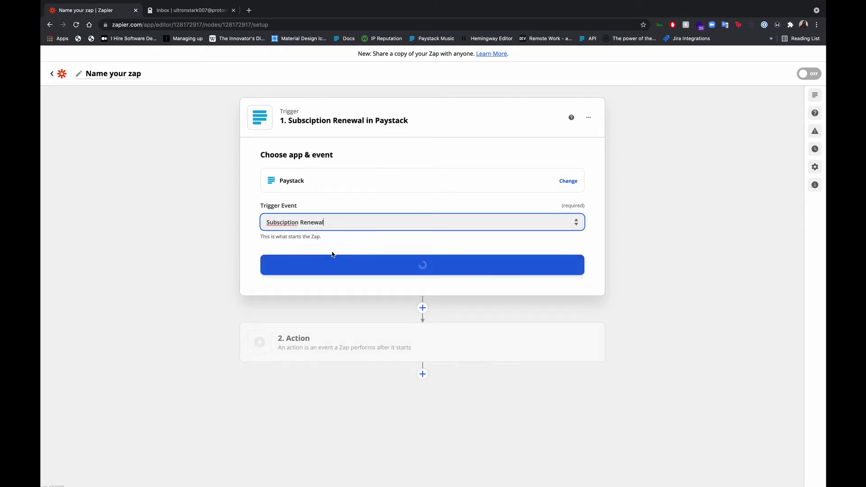
pyautogui.click(325, 267)
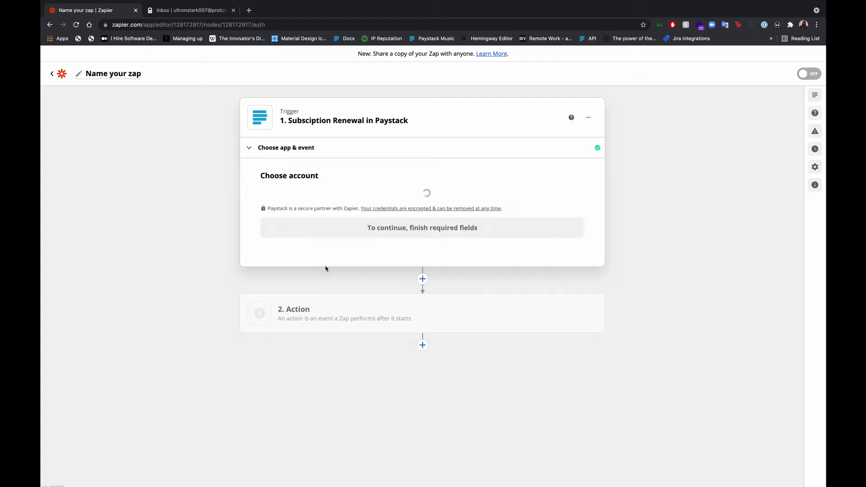
# Link the trigger to the Boom Boom Industries NG Paystack account
pyautogui.click(360, 210)
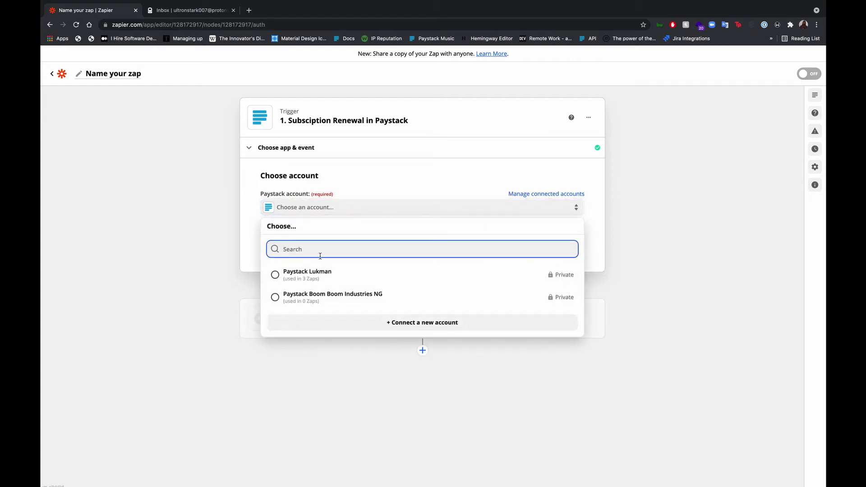
pyautogui.click(339, 277)
pyautogui.click(339, 299)
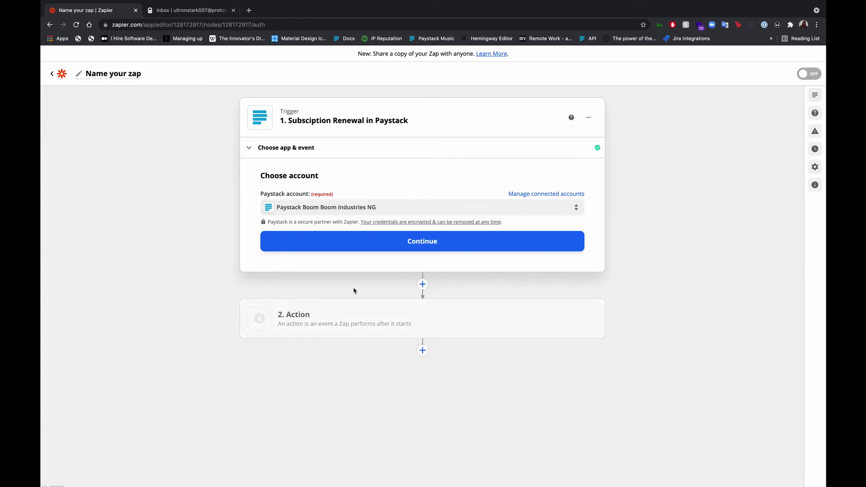
pyautogui.click(359, 248)
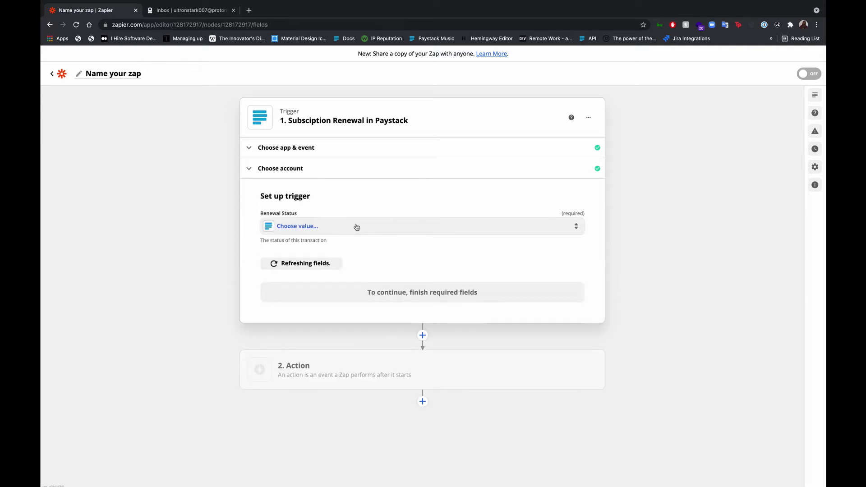
# Set the trigger's Renewal Status to Failed
pyautogui.click(353, 226)
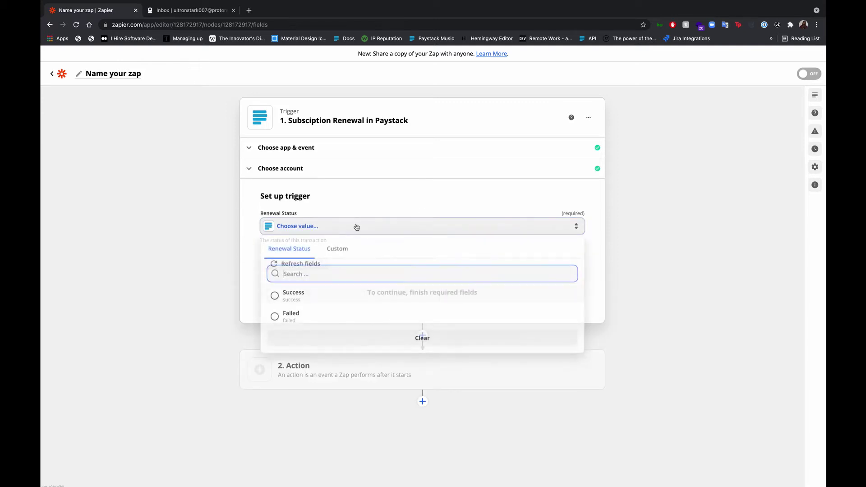
pyautogui.click(332, 317)
pyautogui.click(360, 289)
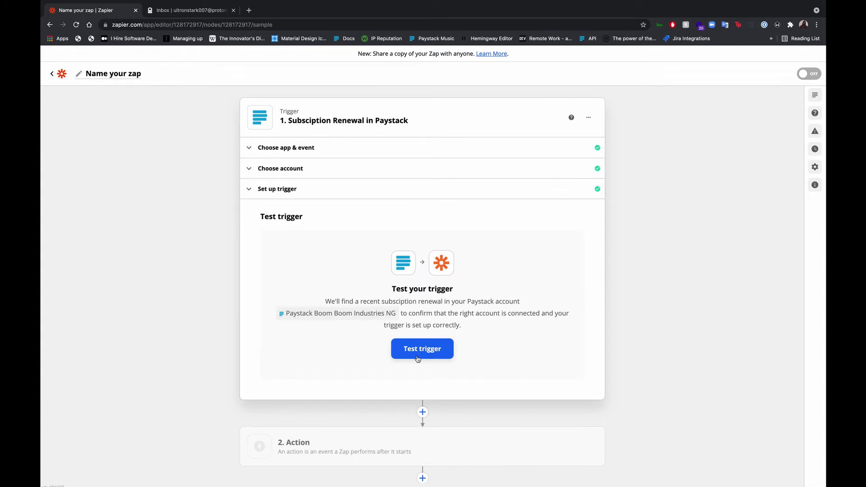
# Test the trigger and review the sample Subscription Renewal A data it pulls in
pyautogui.click(419, 355)
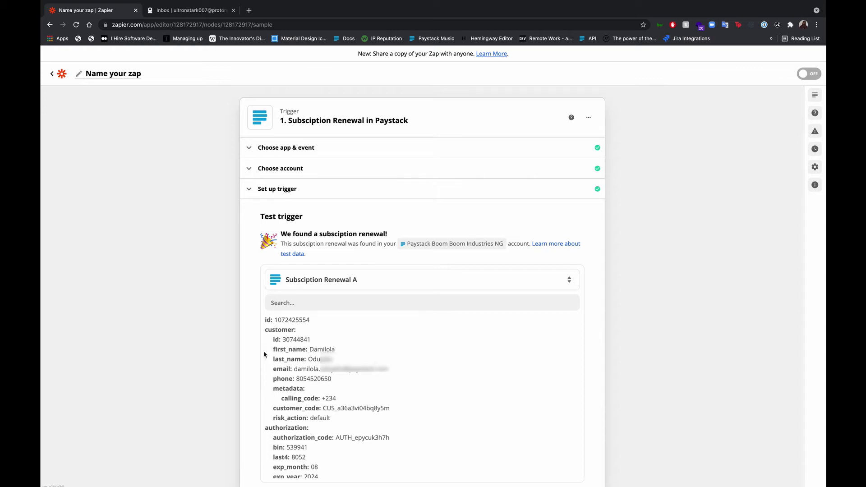
pyautogui.scroll(-3, 266, 355)
pyautogui.scroll(-3, 291, 324)
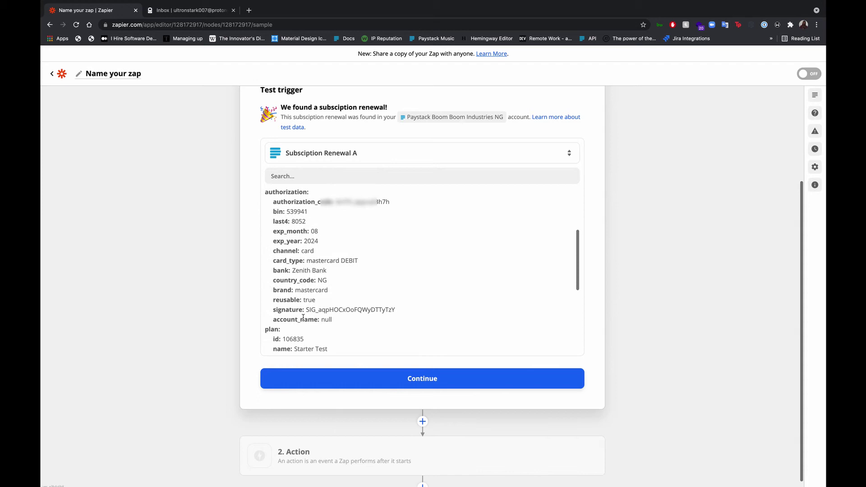
pyautogui.scroll(-1, 303, 318)
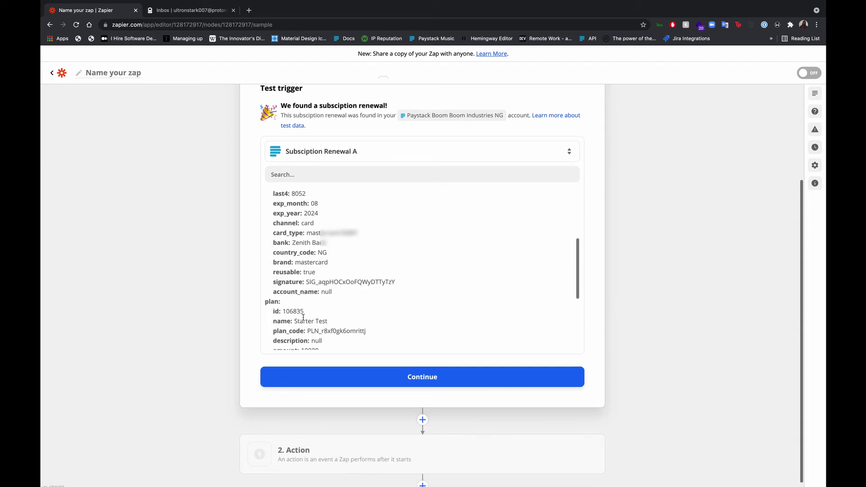
pyautogui.scroll(-4, 303, 318)
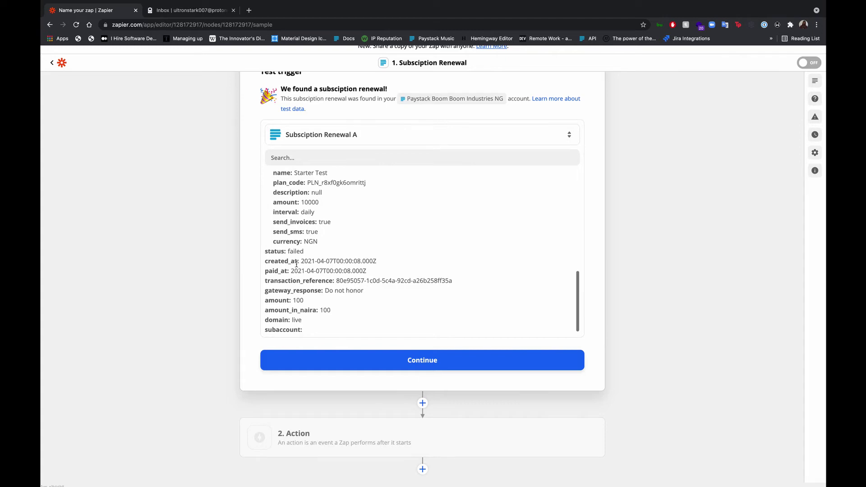
pyautogui.scroll(2, 312, 254)
pyautogui.scroll(10, 312, 253)
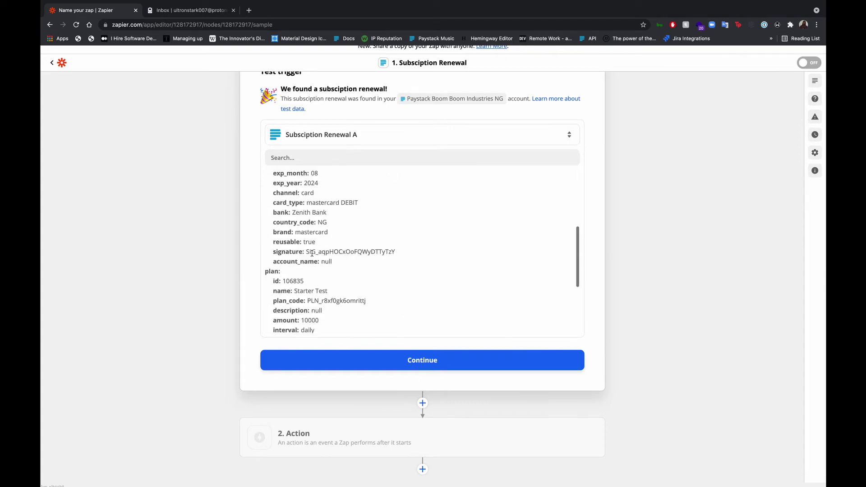
pyautogui.scroll(-10, 312, 253)
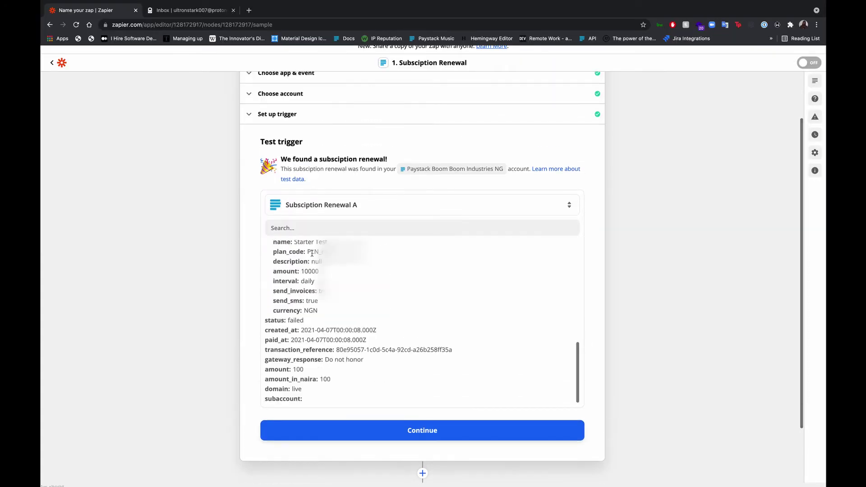
# Add a Paystack action with the Send Simple Invoice event
pyautogui.click(325, 429)
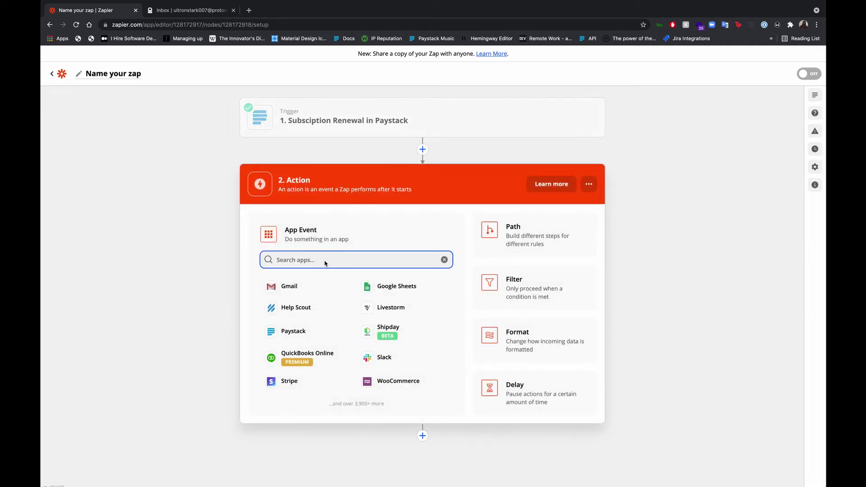
pyautogui.click(295, 333)
pyautogui.click(296, 333)
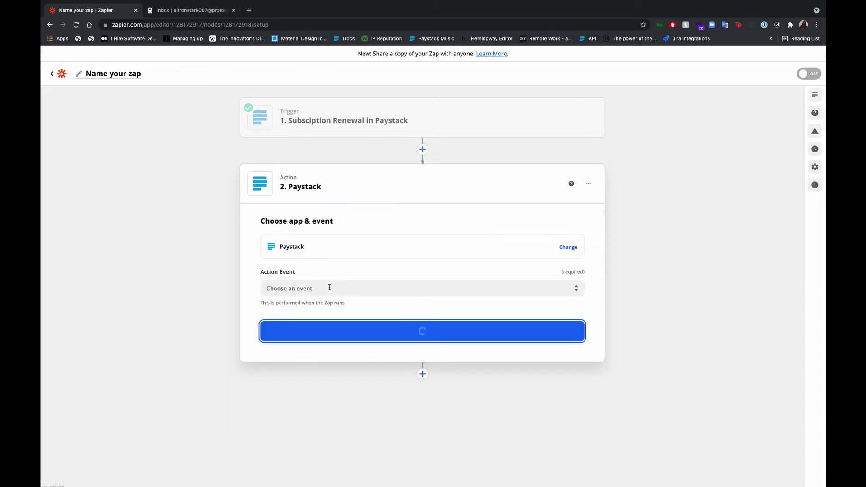
pyautogui.click(344, 289)
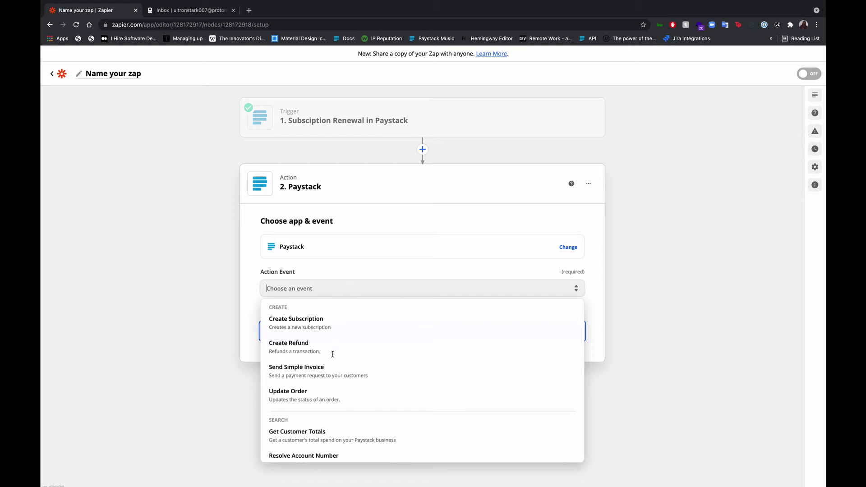
pyautogui.click(321, 374)
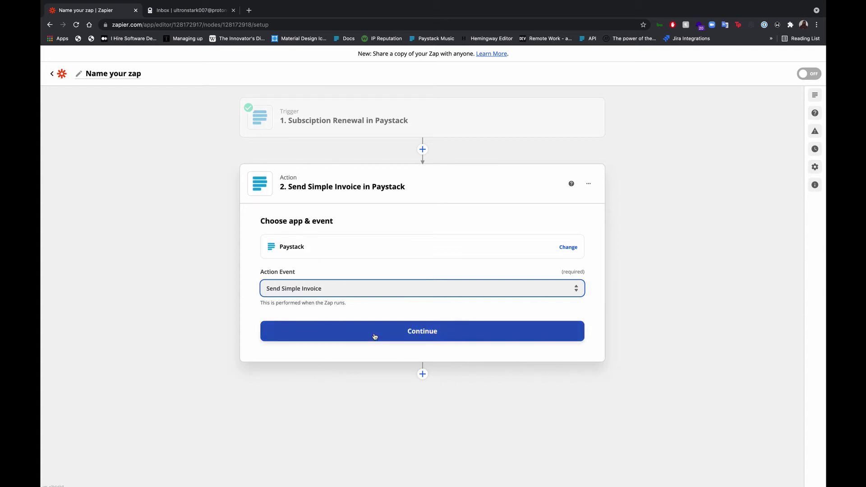
pyautogui.click(374, 335)
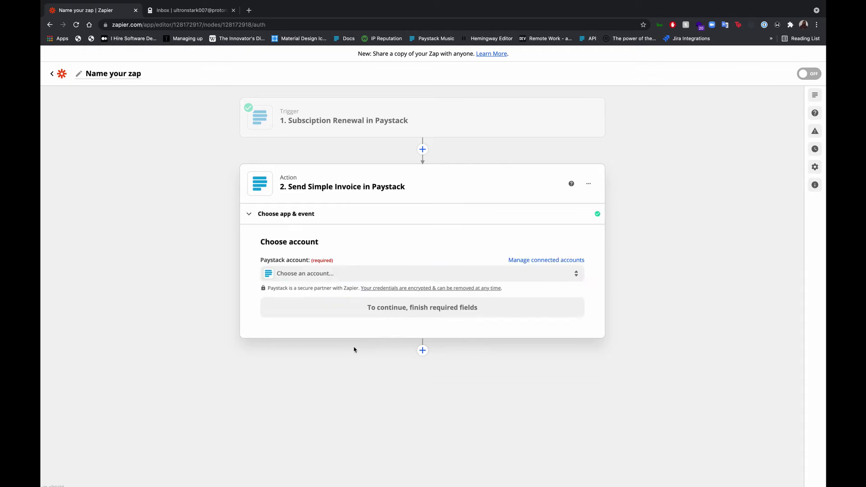
# Use the Boom Boom Industries NG account for the invoice action, checking it matches the trigger's account
pyautogui.click(340, 279)
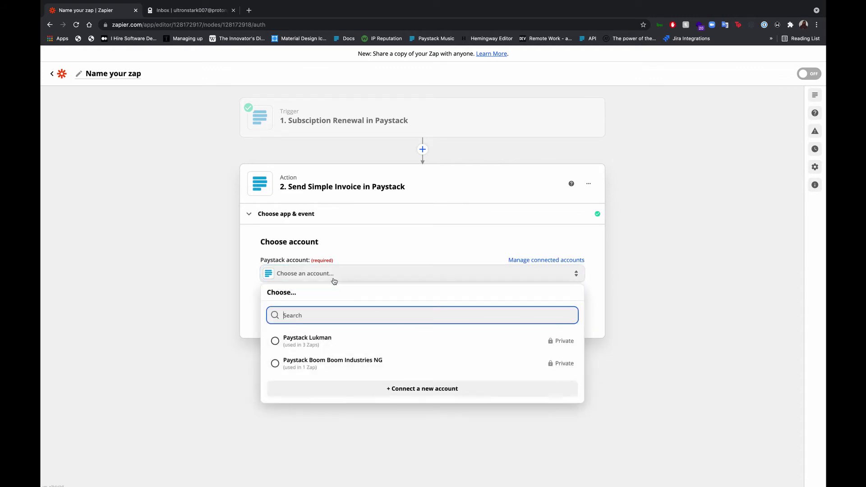
pyautogui.click(322, 364)
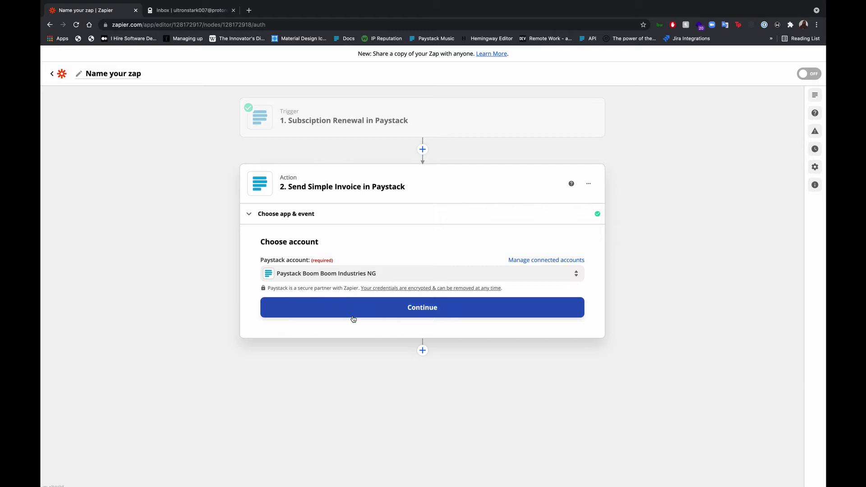
pyautogui.click(353, 316)
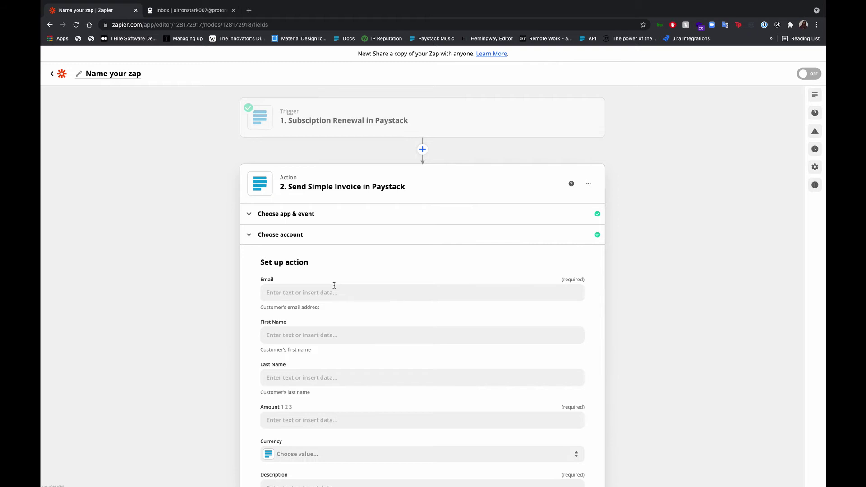
pyautogui.click(367, 129)
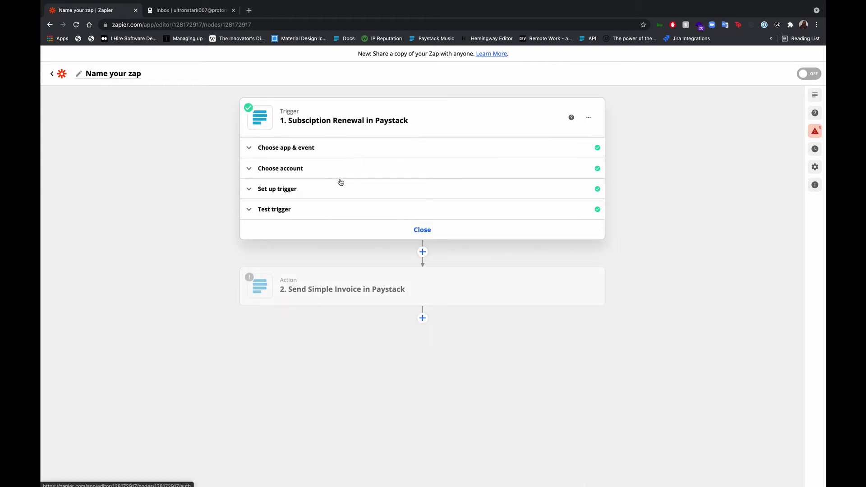
pyautogui.click(332, 168)
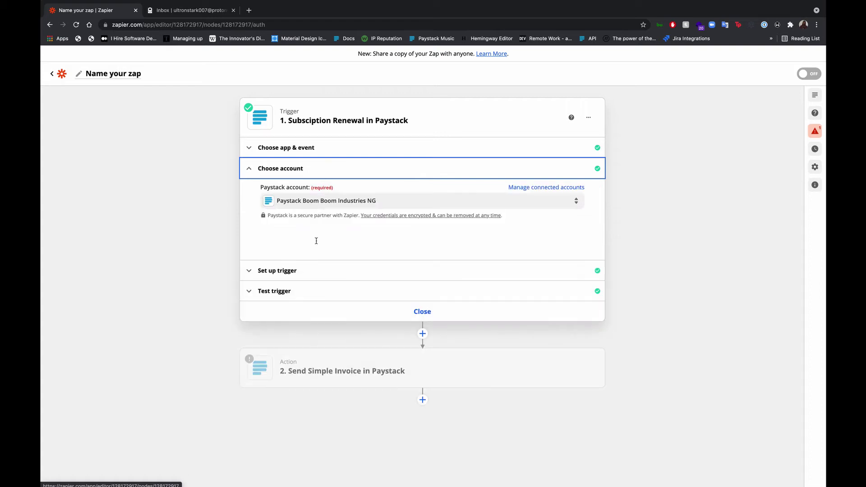
pyautogui.click(314, 364)
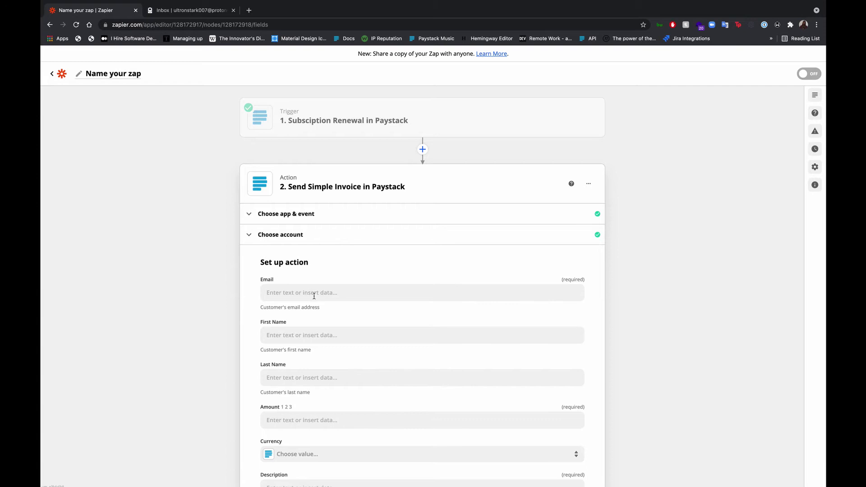
# Map the trigger's Customer Email, First Name and Last Name into the invoice fields
pyautogui.click(314, 293)
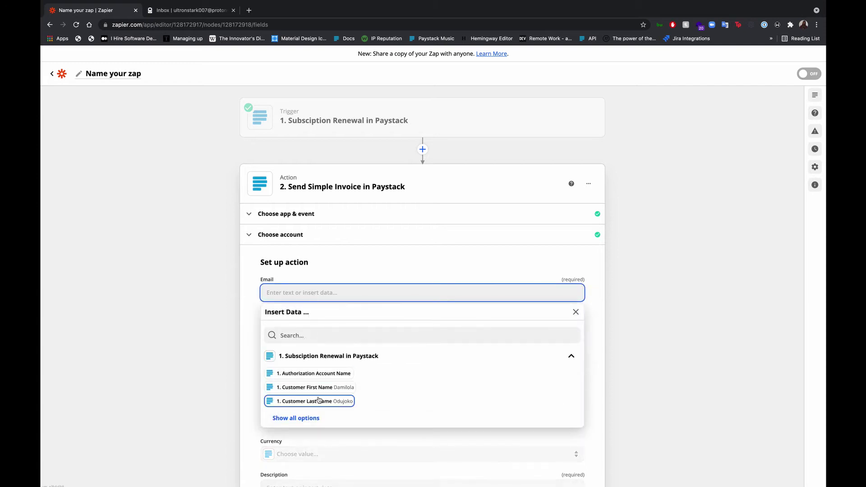
pyautogui.click(310, 338)
pyautogui.write('emai')
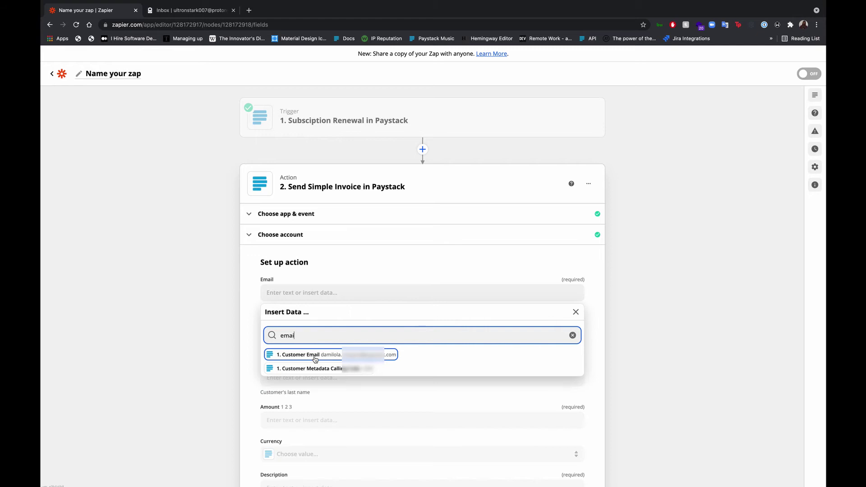
pyautogui.click(314, 356)
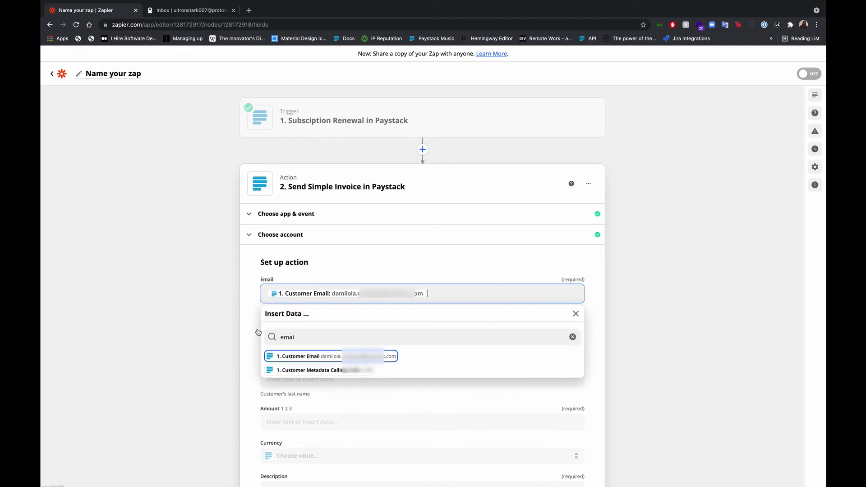
pyautogui.click(296, 335)
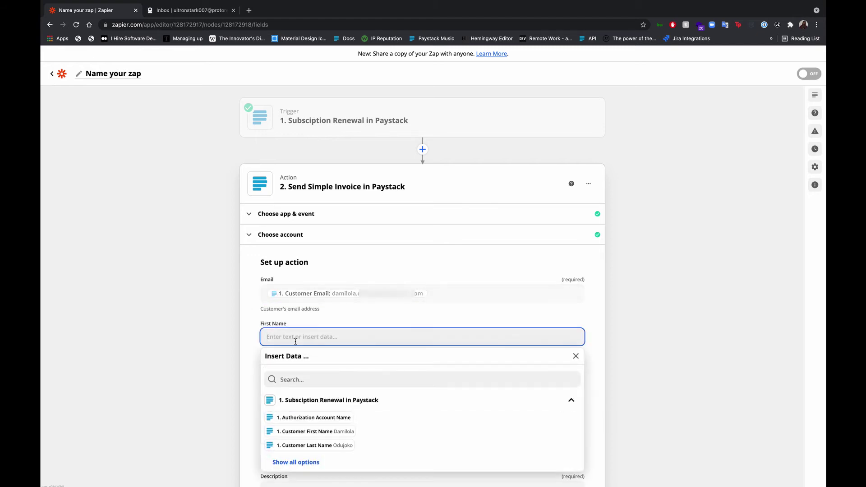
pyautogui.click(301, 431)
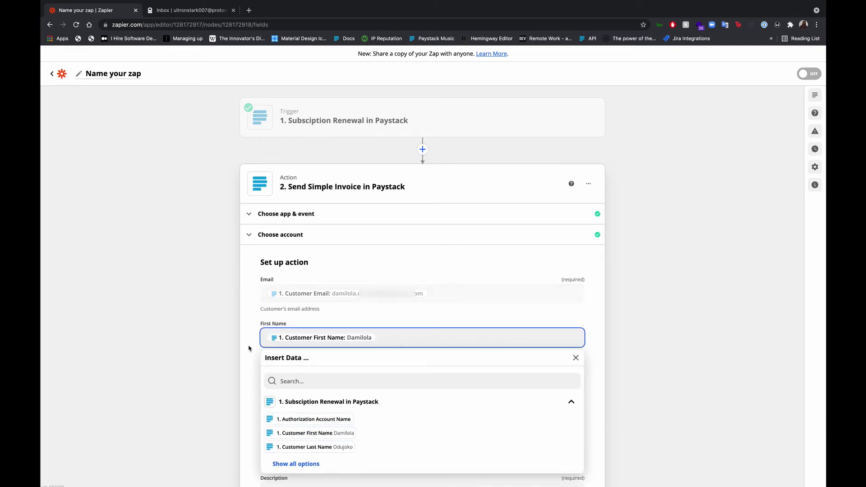
pyautogui.click(353, 380)
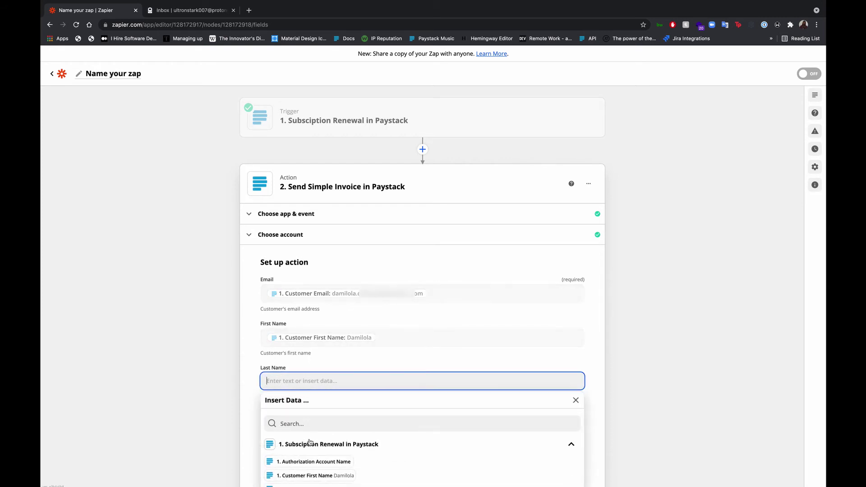
pyautogui.write('last')
pyautogui.hotkey('ctrl', 'a')
pyautogui.press('BackSpace')
pyautogui.click(351, 422)
pyautogui.write('last')
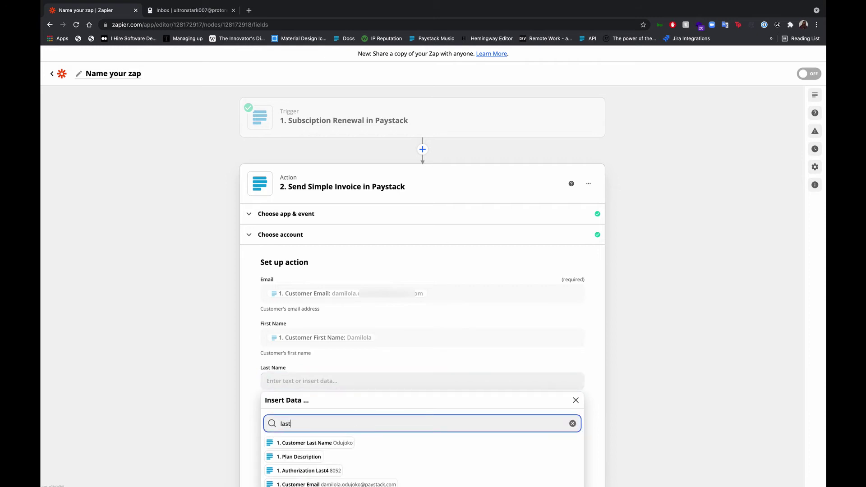
pyautogui.click(339, 444)
pyautogui.click(244, 397)
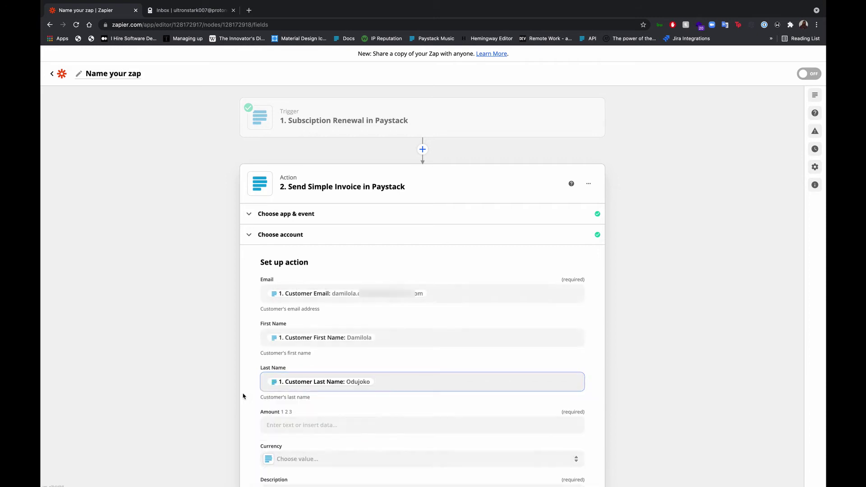
# Map the trigger's Amount into the invoice and set currency to NGN
pyautogui.scroll(-3, 244, 396)
pyautogui.click(306, 348)
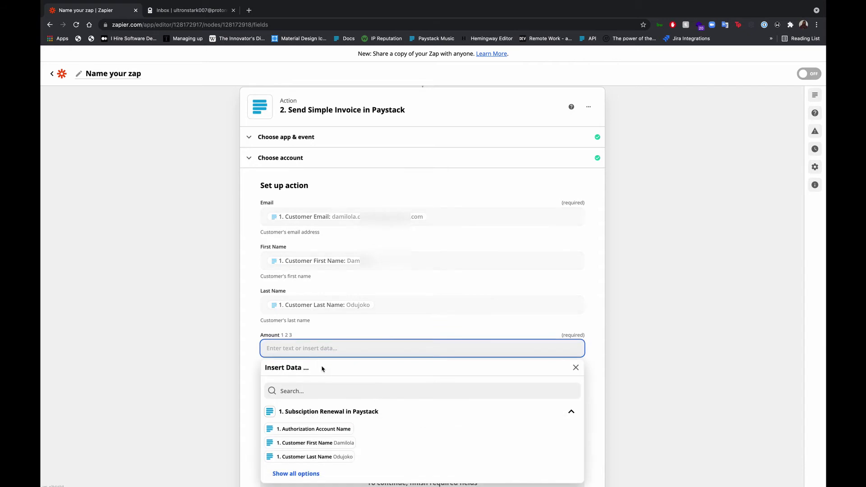
pyautogui.click(320, 391)
pyautogui.write('amou')
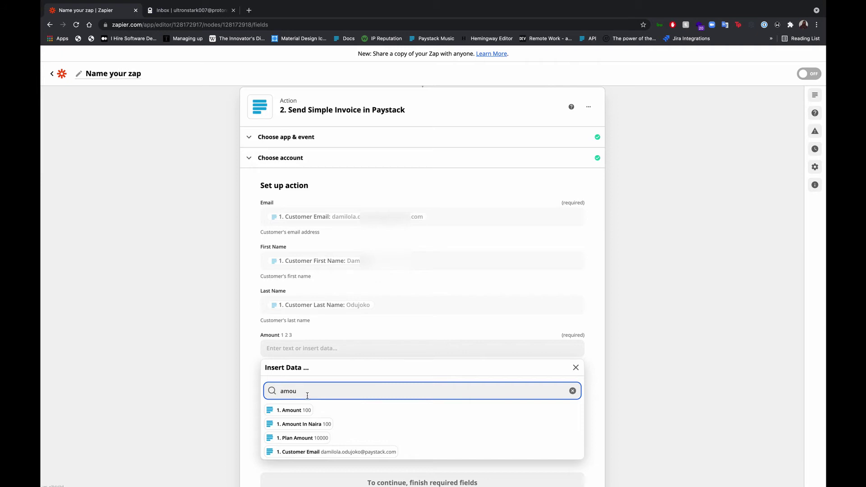
pyautogui.click(293, 410)
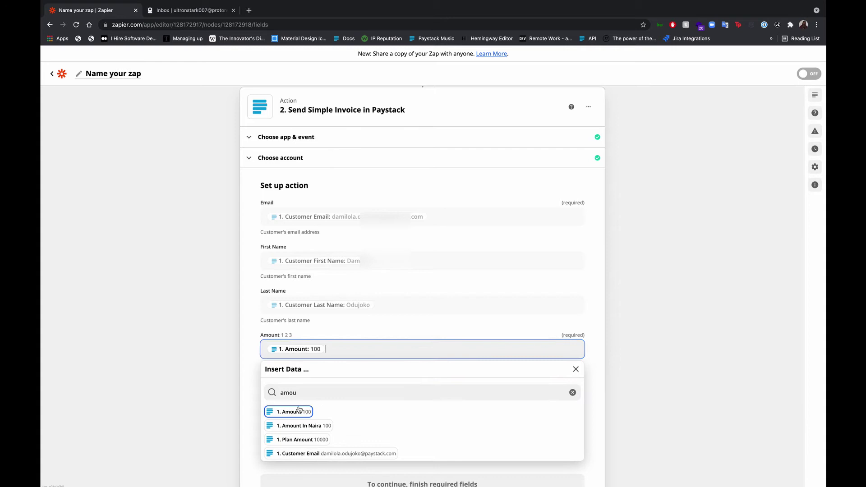
pyautogui.click(235, 362)
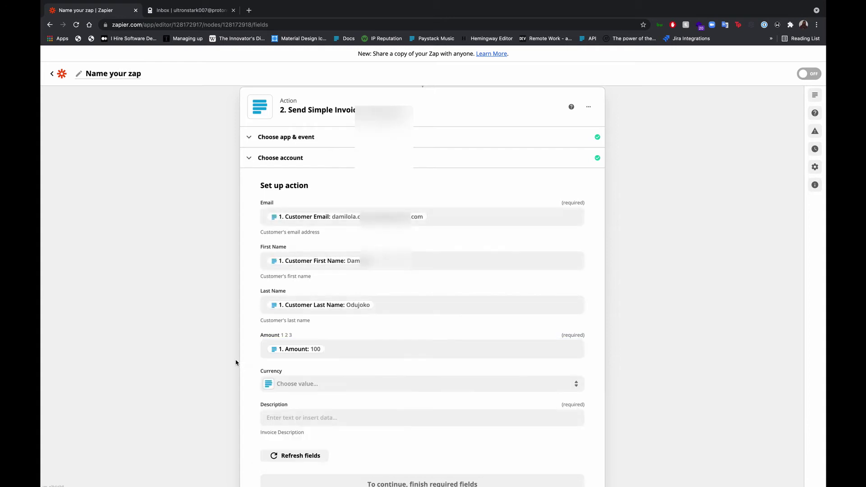
pyautogui.click(306, 384)
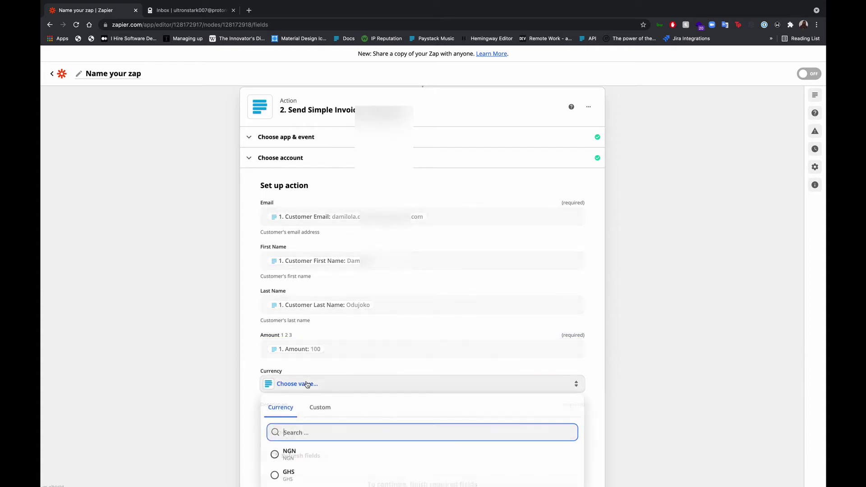
pyautogui.click(307, 456)
# Begin the Description with 'Hi {First Name},' and 'We tried to charge you for your monthly subscription'
pyautogui.scroll(-2, 253, 387)
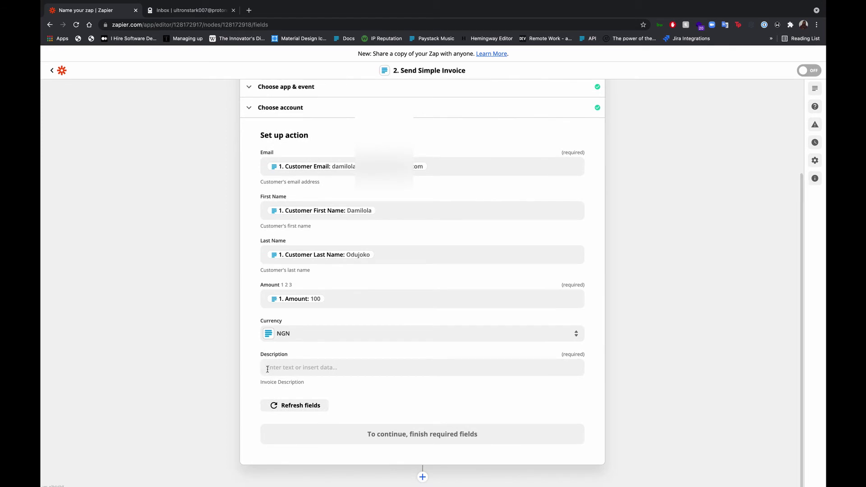
pyautogui.click(320, 365)
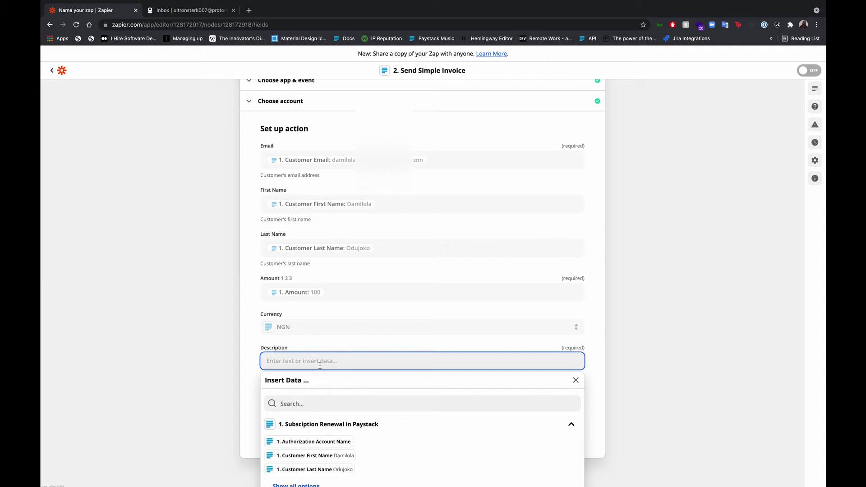
pyautogui.write('Hi')
pyautogui.click(315, 455)
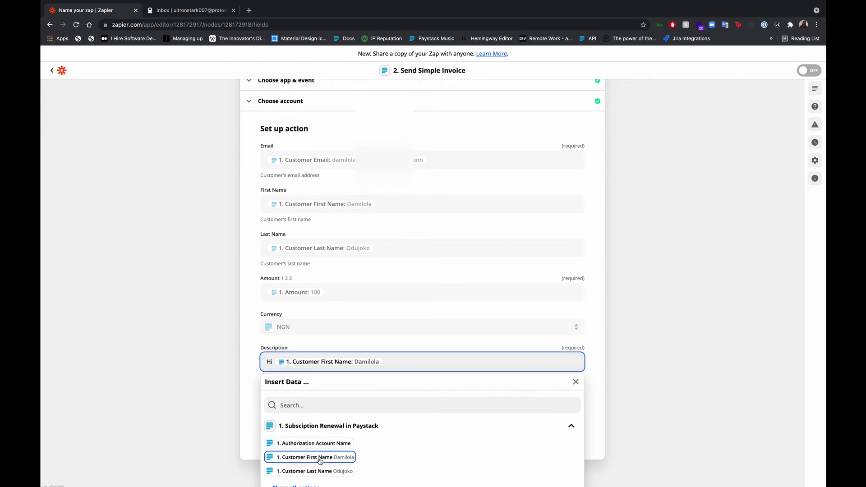
pyautogui.write(',')
pyautogui.press('Return')
pyautogui.press('Return')
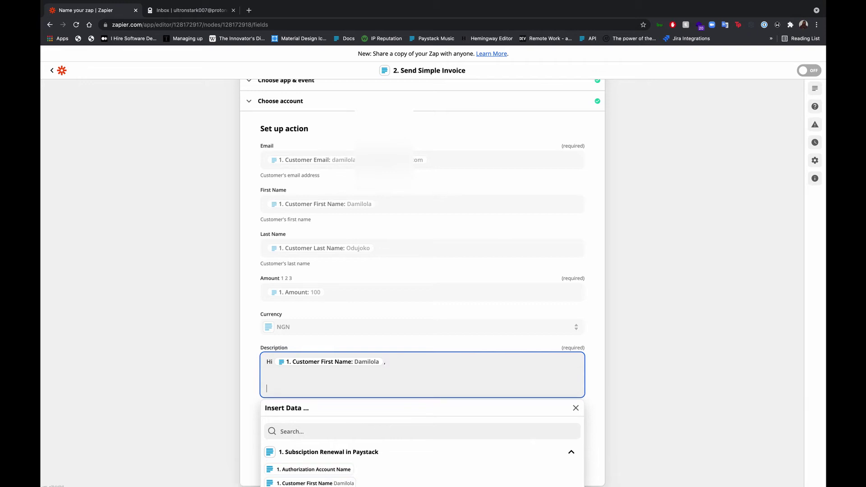
pyautogui.write('We tried to charge you for your month')
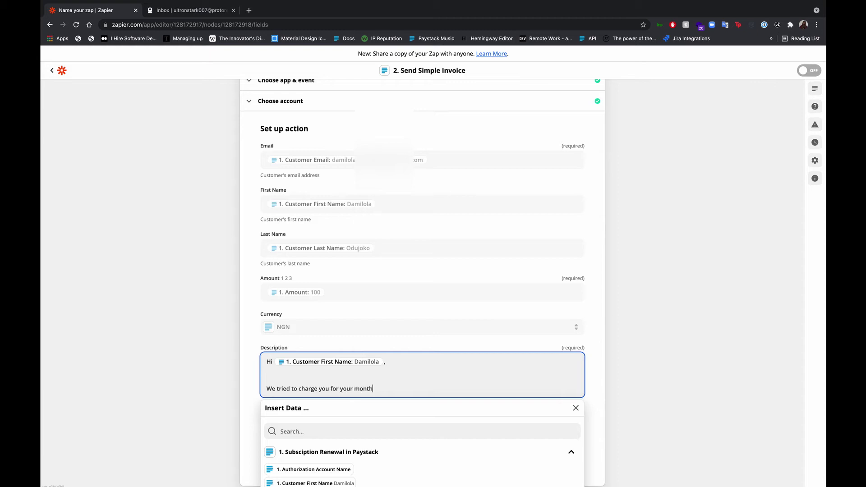
pyautogui.write('ly subscription')
# Add the Plan Name pill and the text 'but it failed with' to the description
pyautogui.click(339, 434)
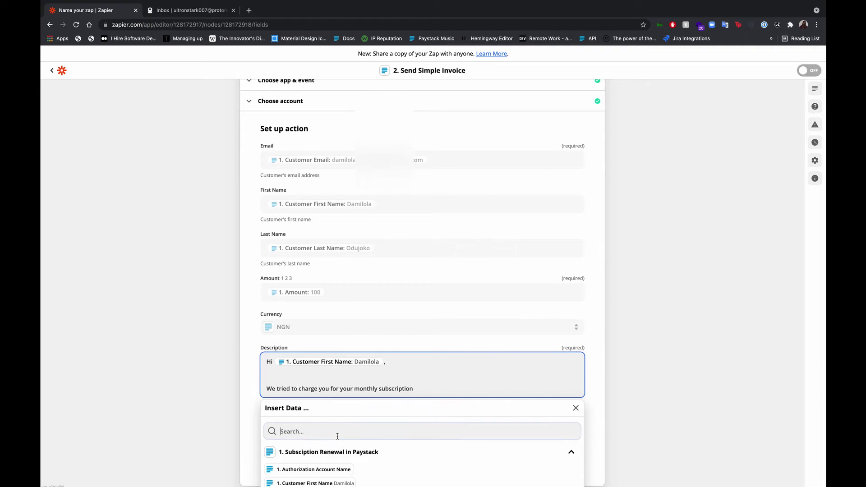
pyautogui.write('plan')
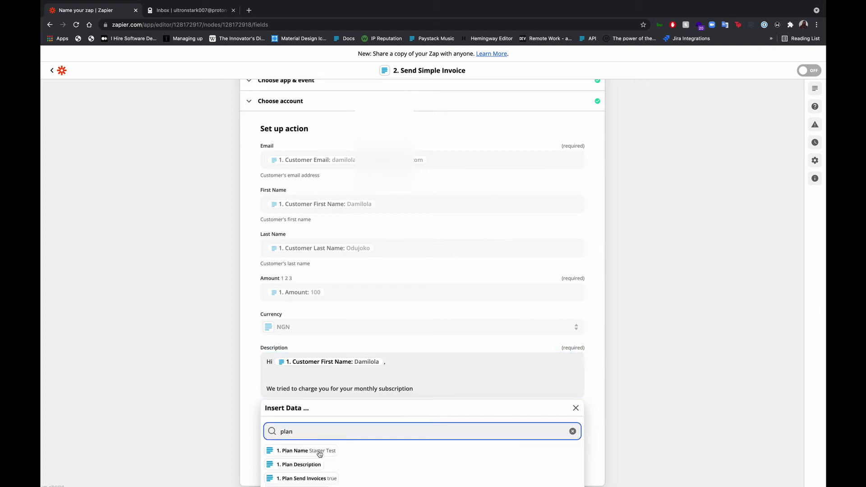
pyautogui.click(316, 451)
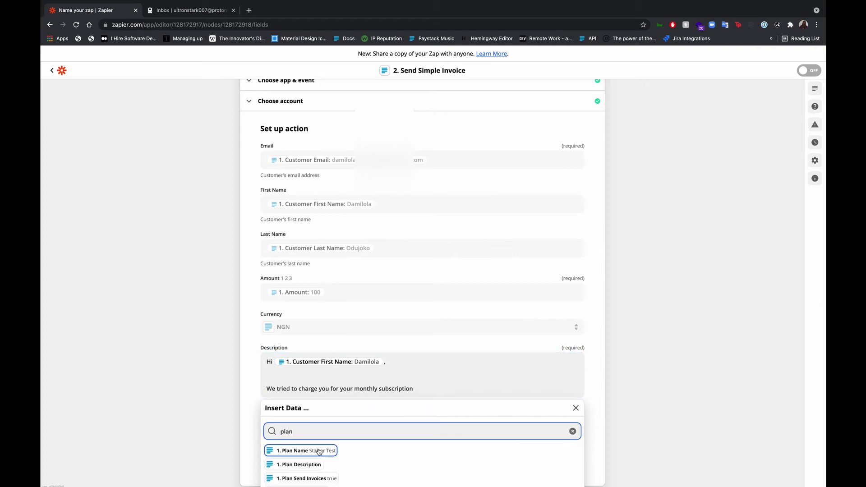
pyautogui.click(414, 389)
pyautogui.write('[')
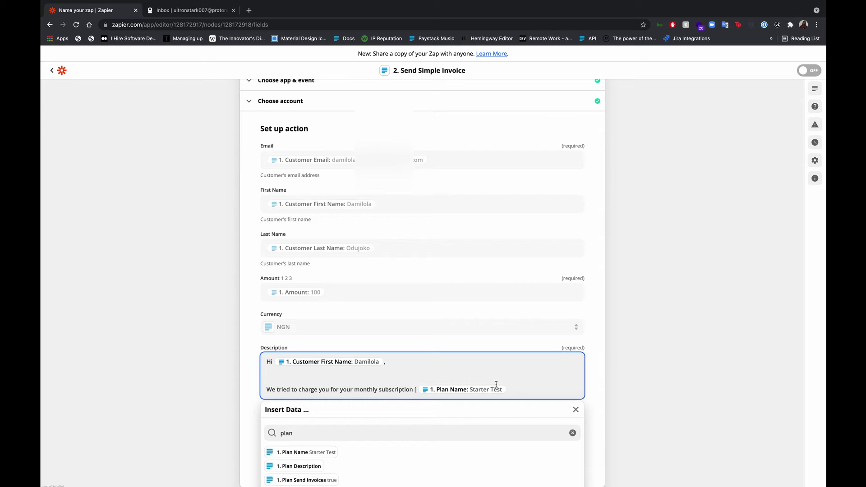
pyautogui.write(' but it failed with')
pyautogui.click(468, 428)
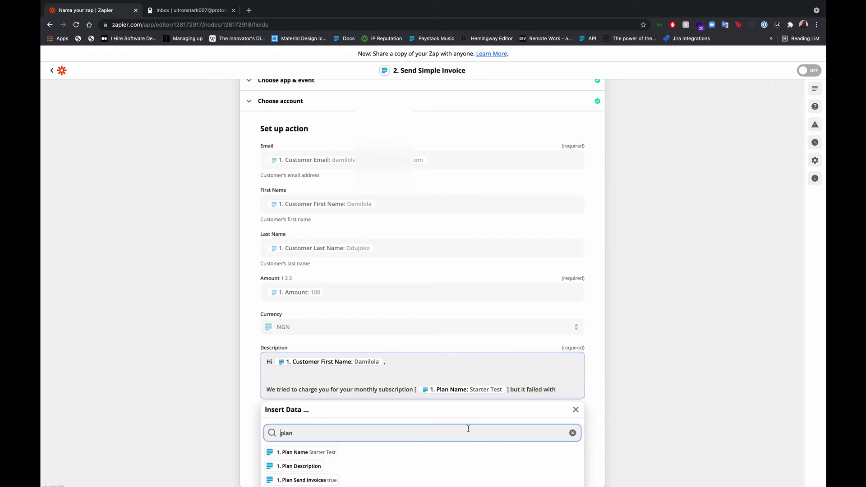
# Insert the trigger's Gateway Response pill into the description
pyautogui.doubleClick(460, 436)
pyautogui.write('gat')
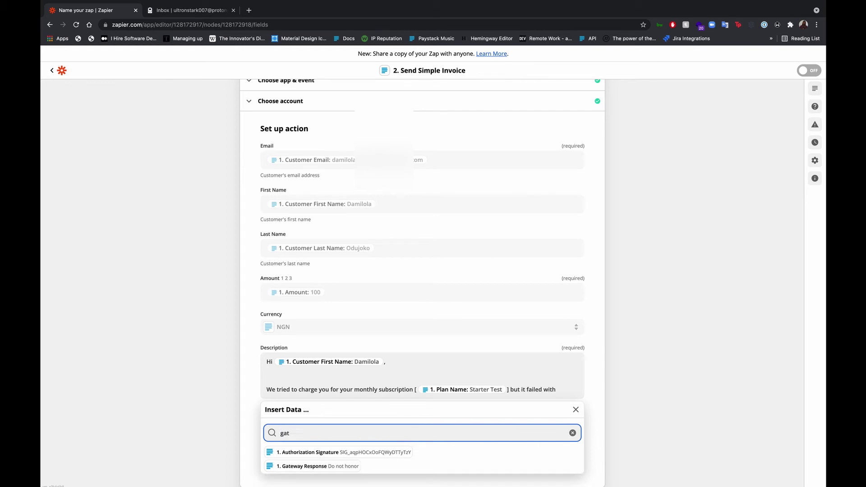
pyautogui.click(332, 470)
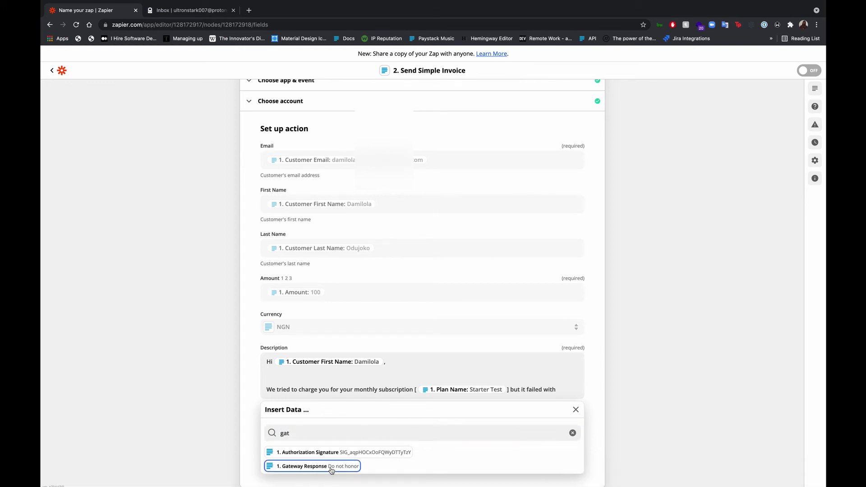
pyautogui.click(331, 469)
pyautogui.click(396, 401)
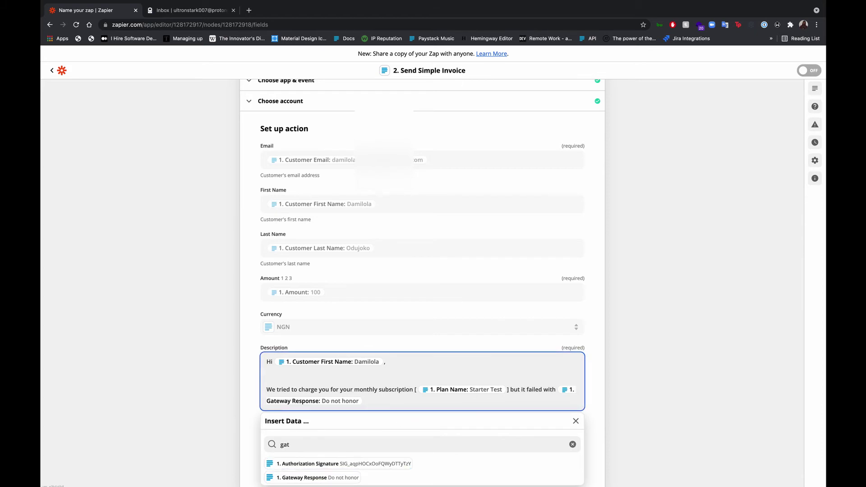
# Append 'To continue to enjoy your service, kindly pay this one-time invoice of NGN {Amount}'
pyautogui.write('. To continue to enjoy pour service, kindly pay')
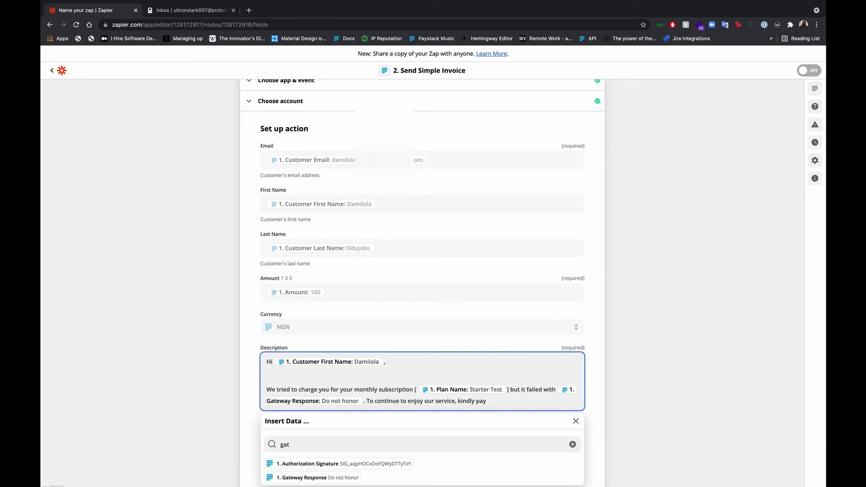
pyautogui.write(' by')
pyautogui.press('BackSpace')
pyautogui.press('BackSpace')
pyautogui.write('this one-time invoice of NGN')
pyautogui.click(317, 444)
pyautogui.write('amou')
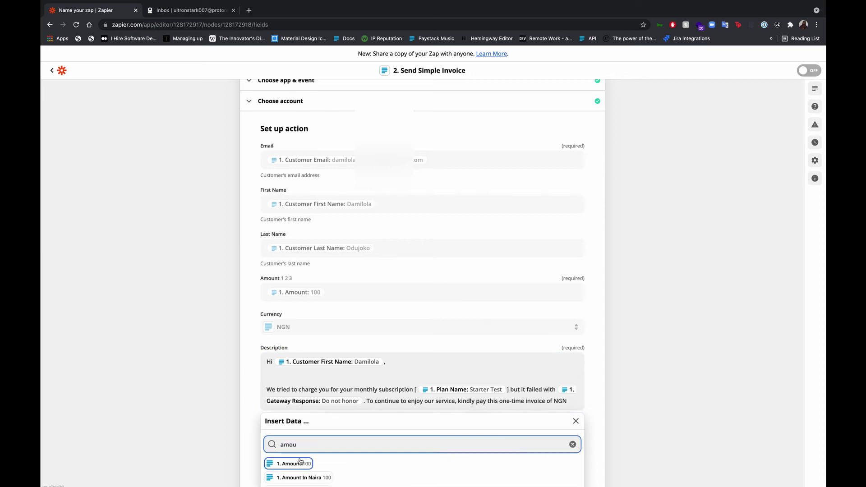
pyautogui.click(300, 463)
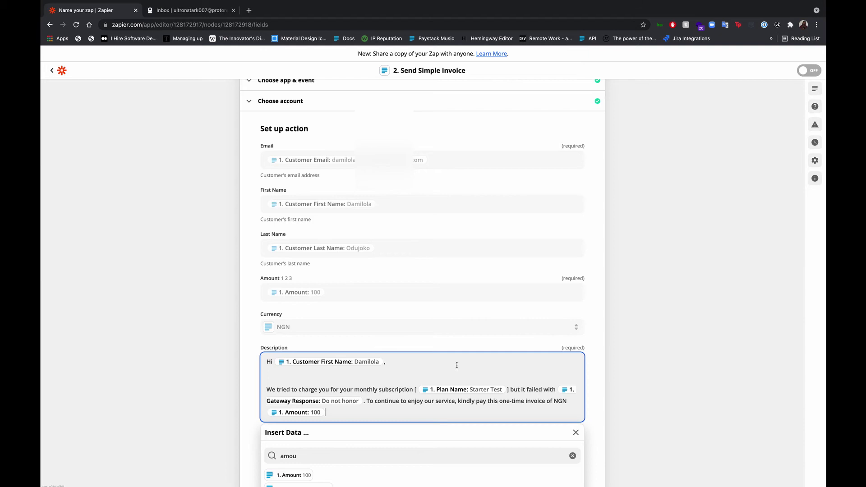
# Add a line break after the amount, discard an unfinished closing line, and finish the description
pyautogui.press('Return')
pyautogui.press('Return')
pyautogui.write('Ki')
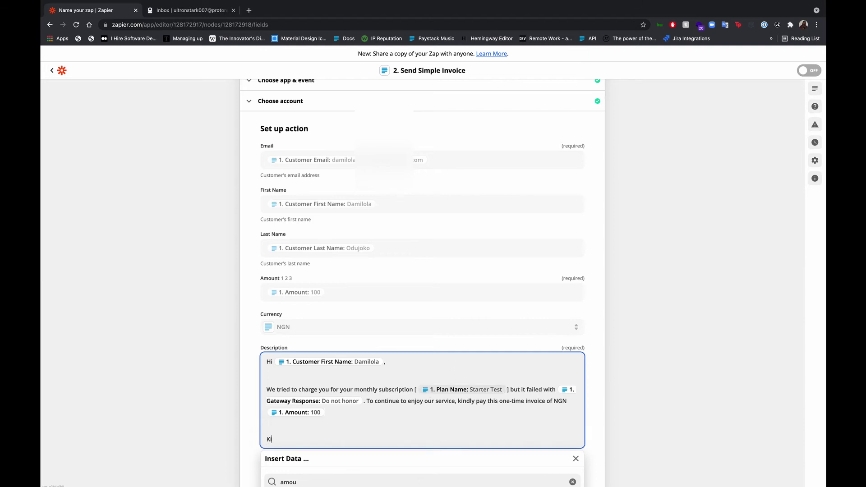
pyautogui.write('nd')
pyautogui.press('BackSpace')
pyautogui.press('BackSpace')
pyautogui.press('BackSpace')
pyautogui.press('BackSpace')
pyautogui.press('BackSpace')
pyautogui.press('BackSpace')
pyautogui.press('BackSpace')
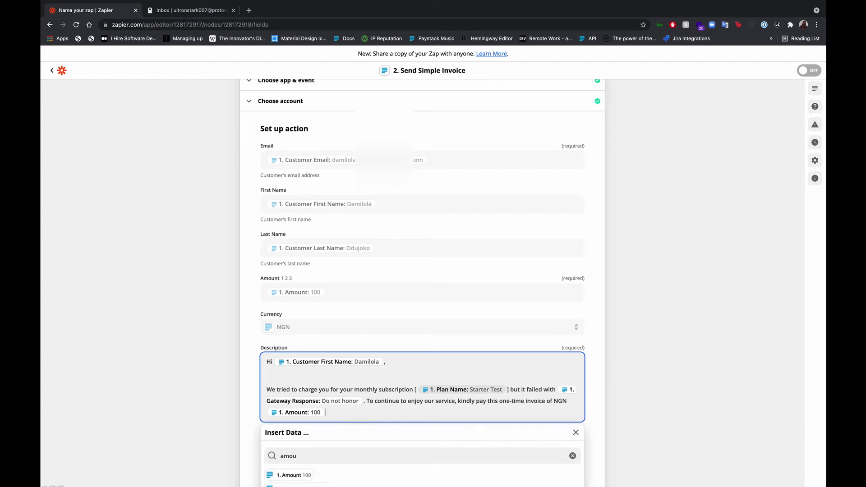
pyautogui.scroll(-2, 361, 352)
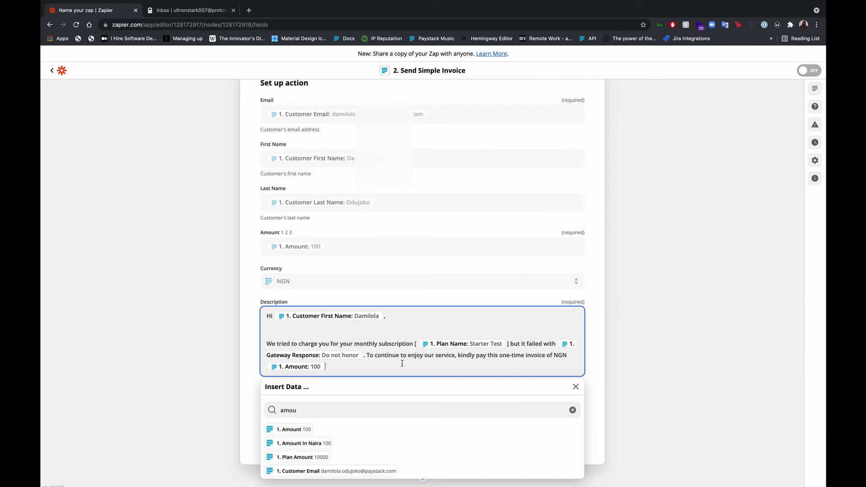
pyautogui.click(419, 302)
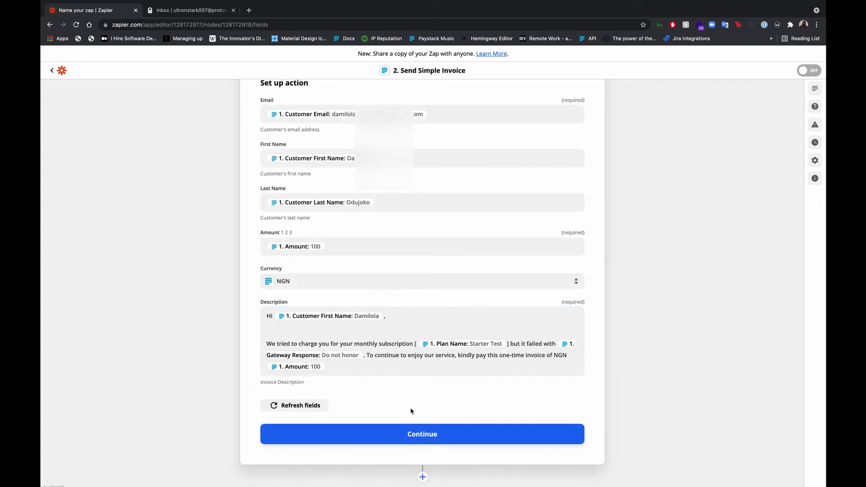
# Test the Send Simple Invoice action and review the pending NGN invoice created in Paystack
pyautogui.click(411, 434)
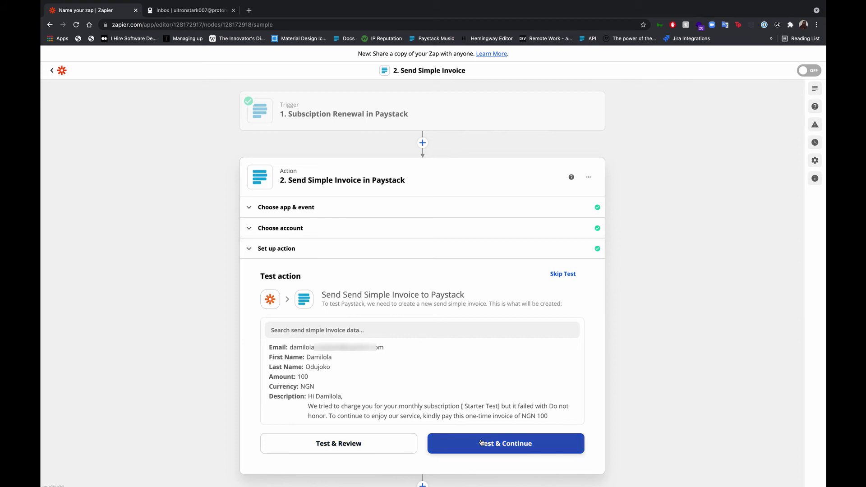
pyautogui.click(481, 442)
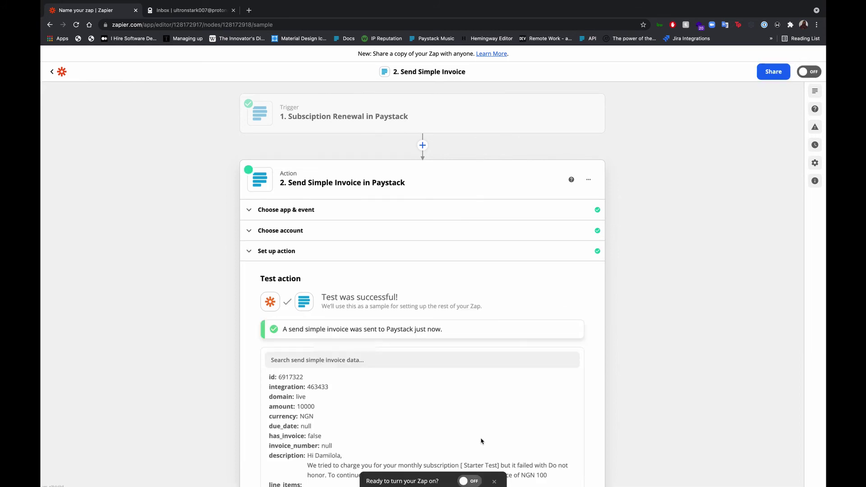
pyautogui.scroll(-2, 487, 413)
pyautogui.scroll(-3, 502, 324)
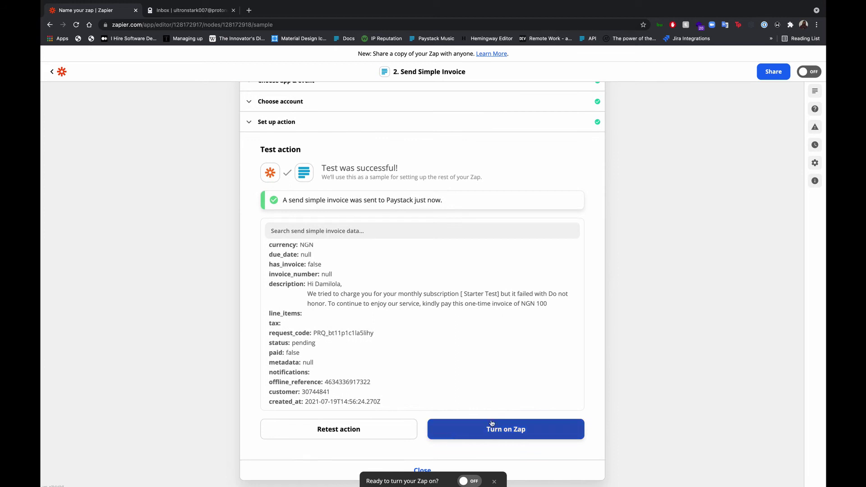
pyautogui.scroll(2, 449, 217)
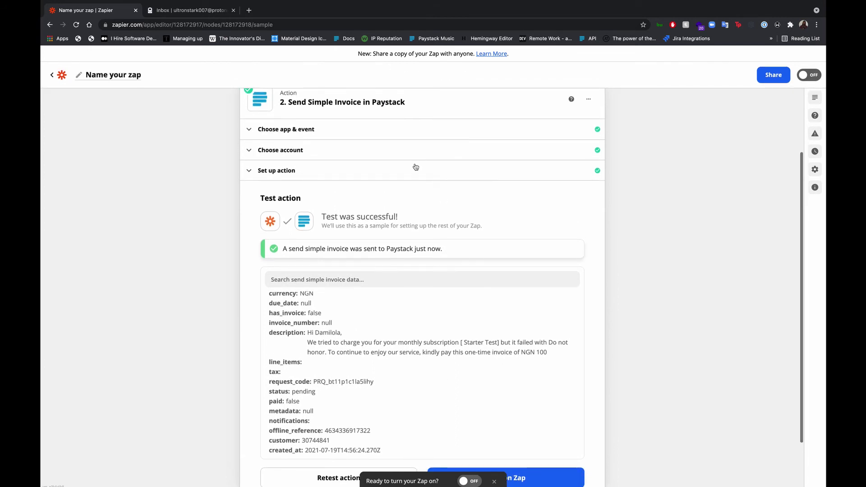
# Replace the mapped Customer Email in the invoice Email field with a test inbox address
pyautogui.click(408, 174)
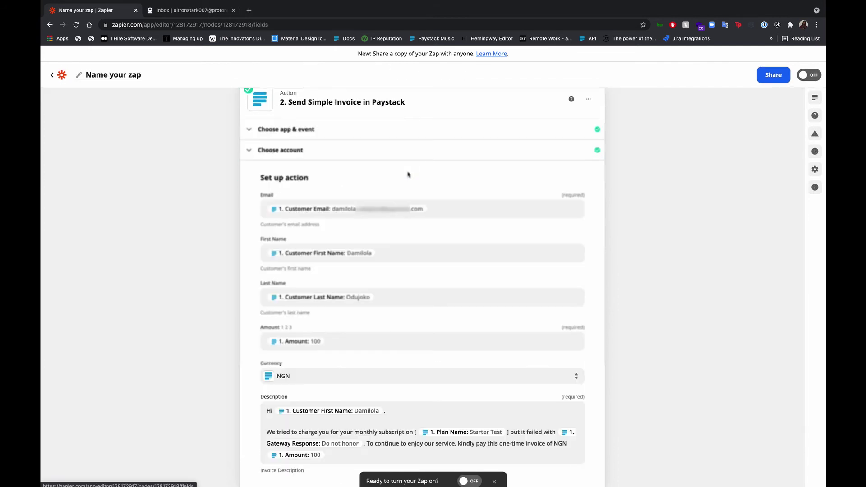
pyautogui.click(448, 210)
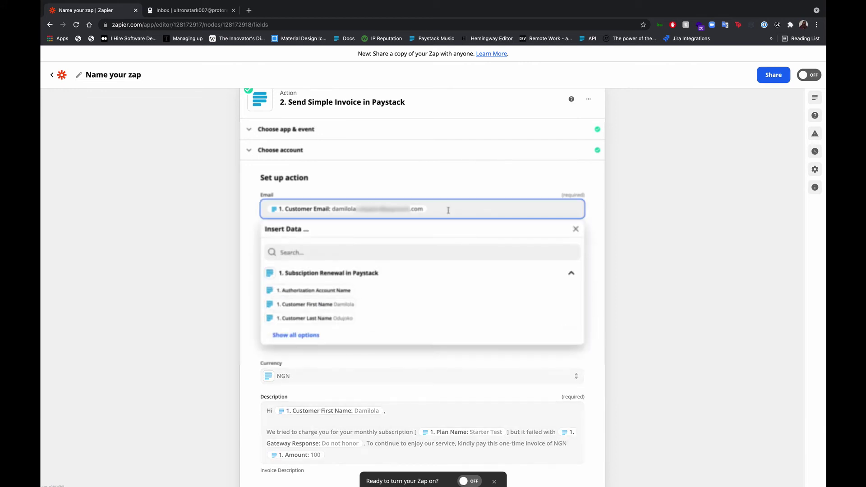
pyautogui.press('BackSpace')
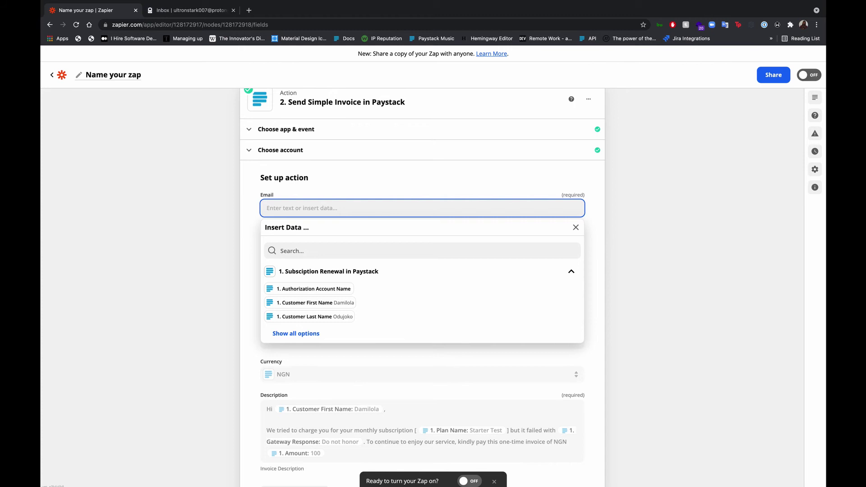
pyautogui.click(390, 194)
# Retest the invoice action, sending another pending NGN invoice to Paystack
pyautogui.scroll(-4, 439, 301)
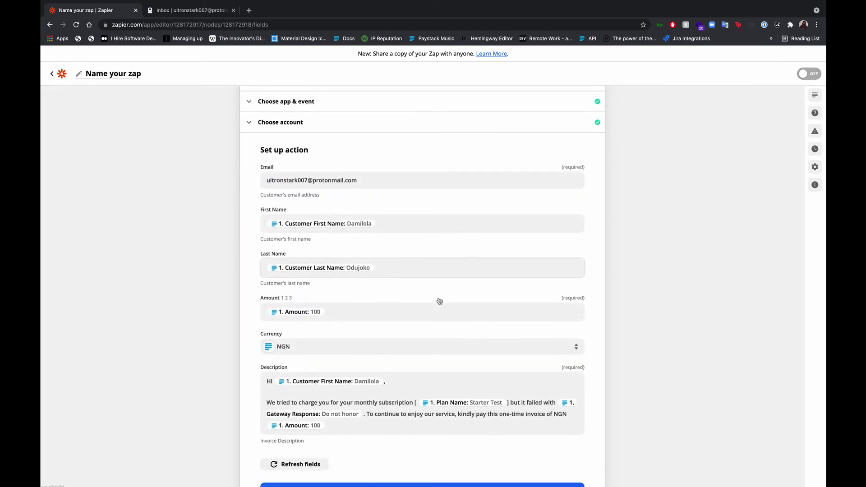
pyautogui.click(395, 432)
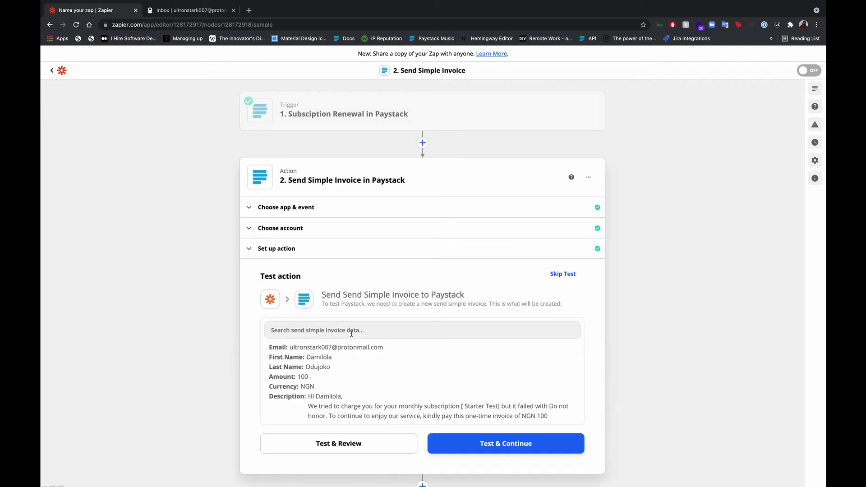
pyautogui.click(475, 439)
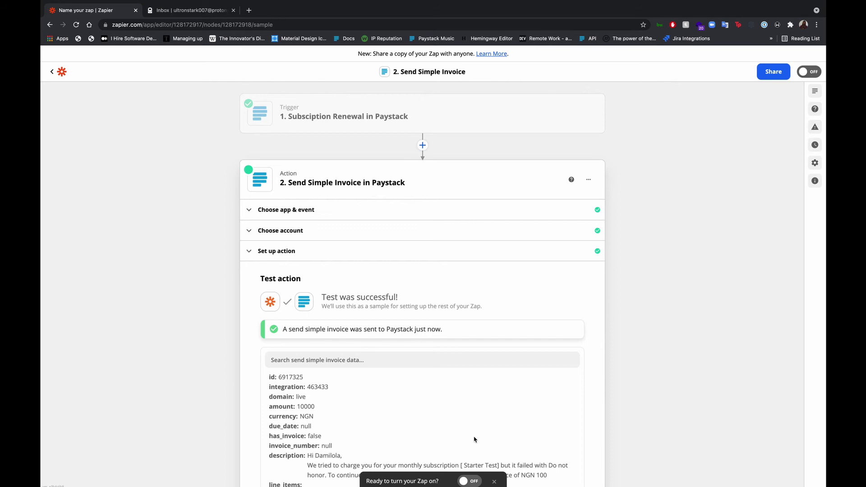
pyautogui.scroll(-2, 473, 439)
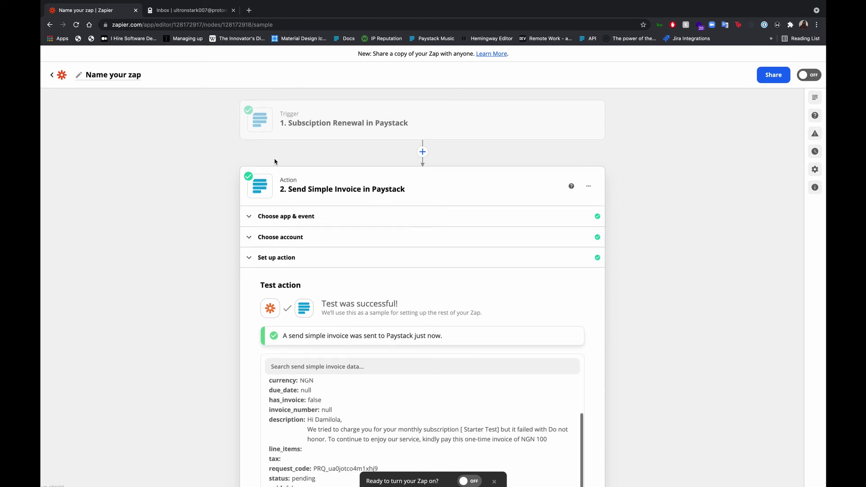
# In ProtonMail, open the NGN 100.00 Paystack payment request email and follow its Pay Now link
pyautogui.click(198, 14)
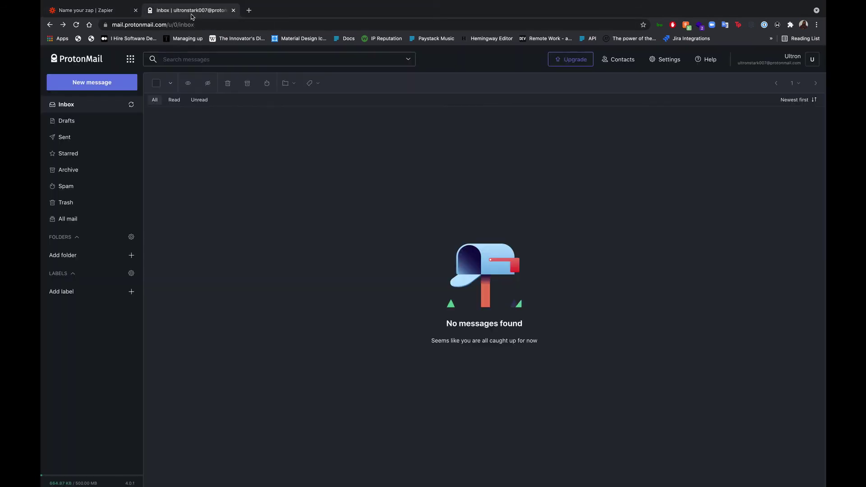
pyautogui.click(132, 106)
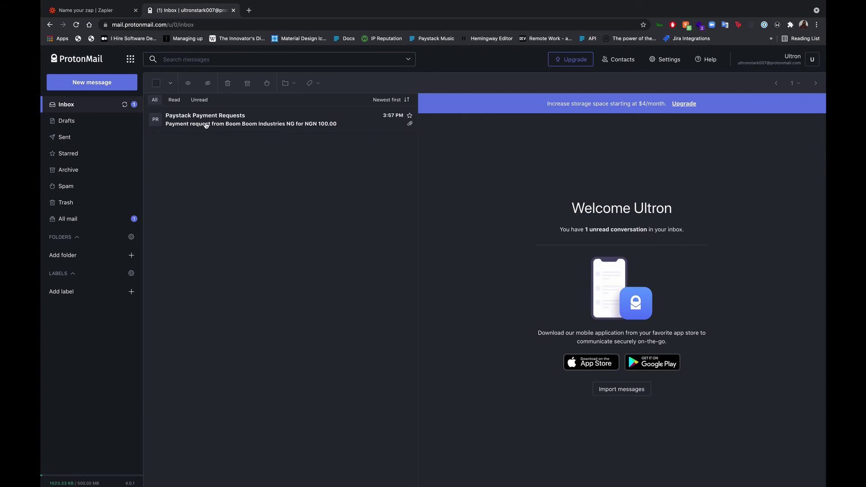
pyautogui.click(206, 125)
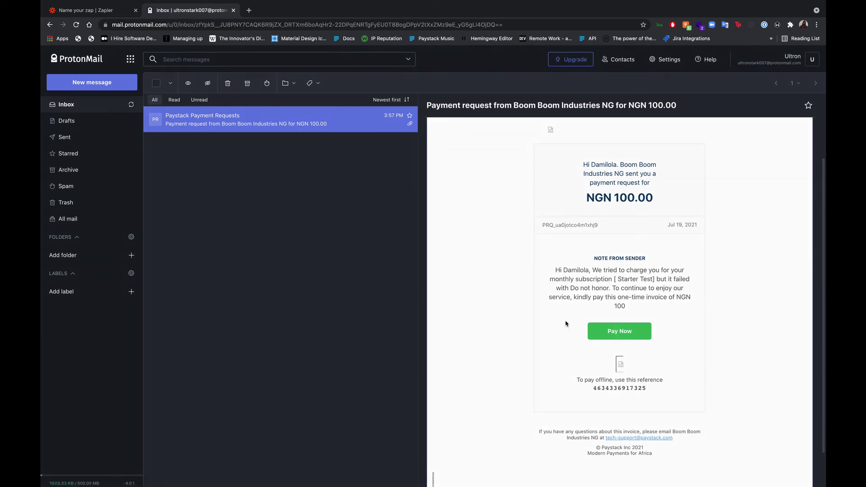
pyautogui.click(611, 327)
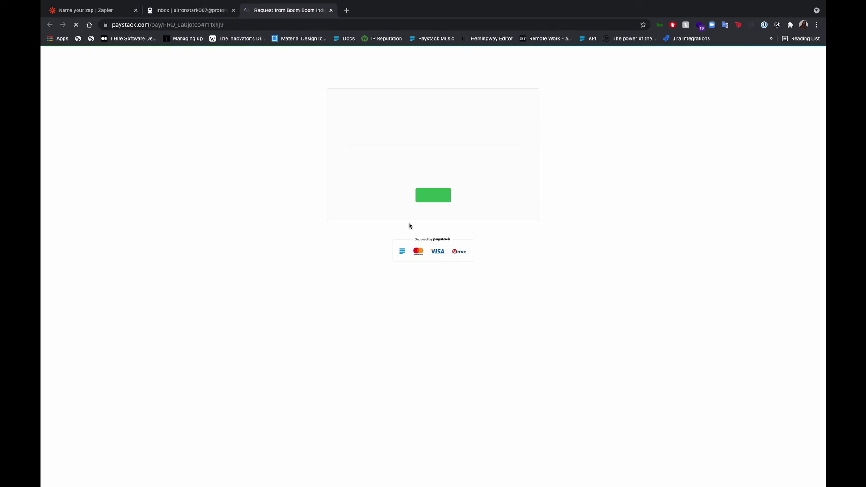
# Open the card payment form for the NGN 100 request, then close it to view the personalized message
pyautogui.click(430, 198)
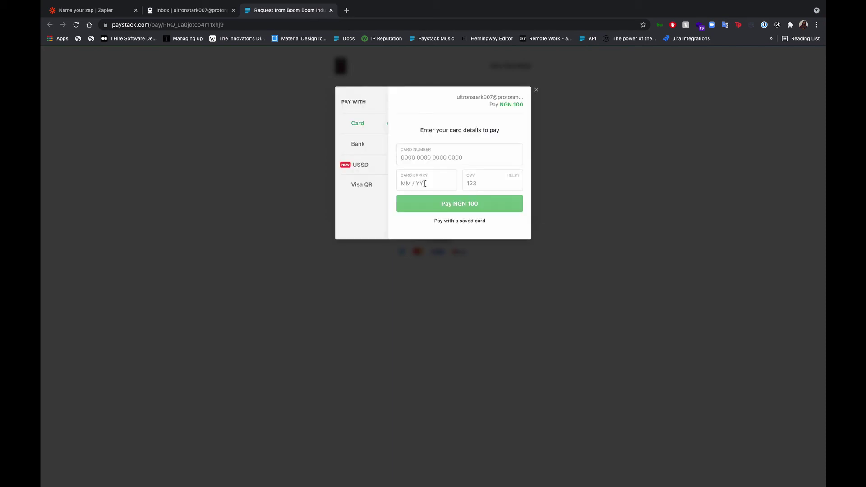
pyautogui.click(535, 90)
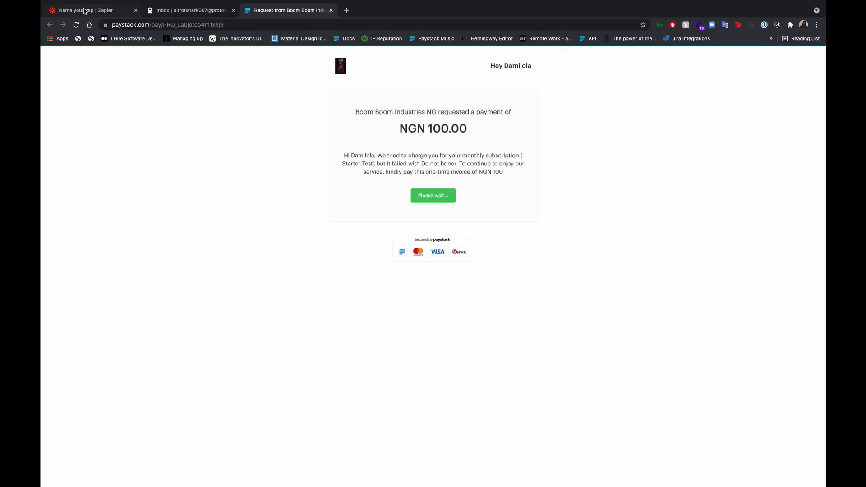
# Back in Zapier, remap the invoice Email field to the trigger's 1. Customer Email
pyautogui.click(85, 10)
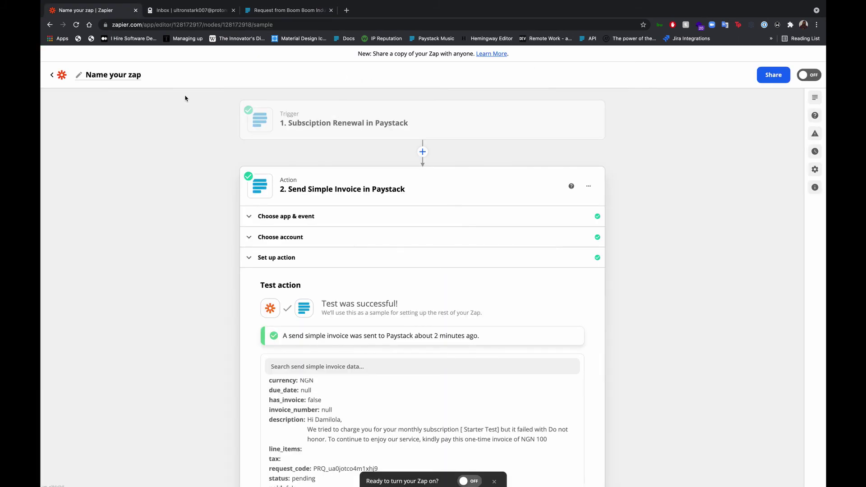
pyautogui.click(357, 259)
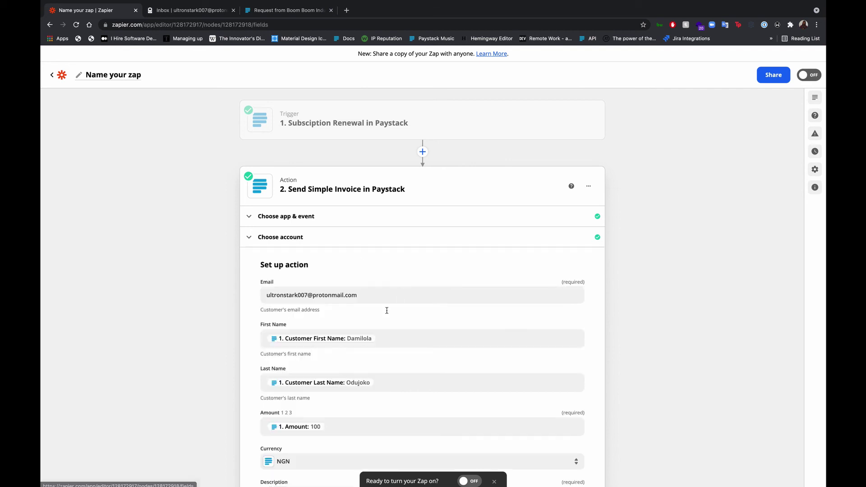
pyautogui.click(390, 298)
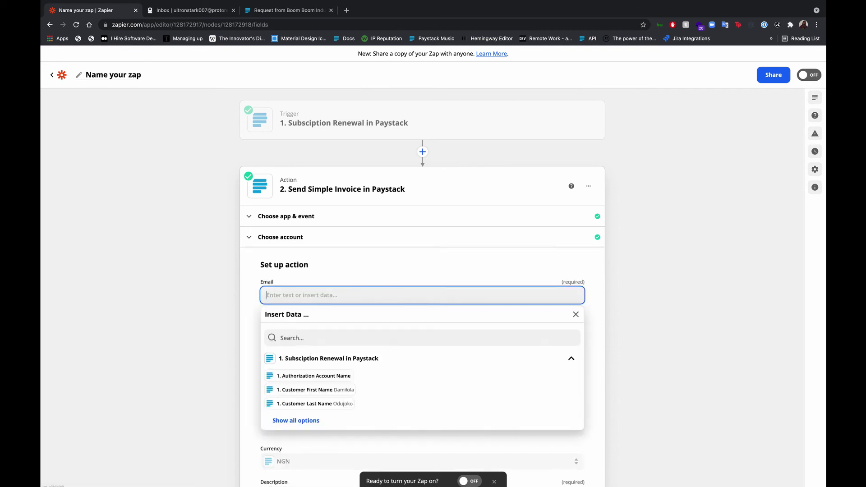
pyautogui.write('cu')
pyautogui.press('BackSpace')
pyautogui.press('BackSpace')
pyautogui.click(311, 339)
pyautogui.write('ema')
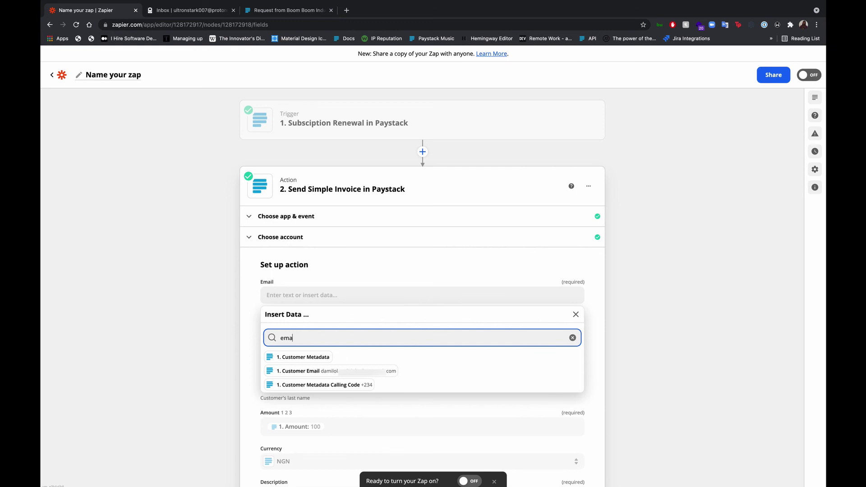
pyautogui.click(318, 374)
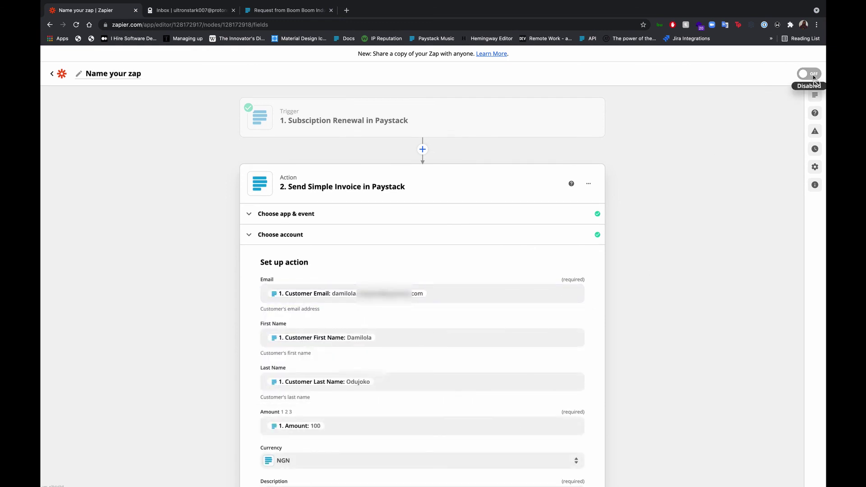
pyautogui.scroll(-4, 565, 300)
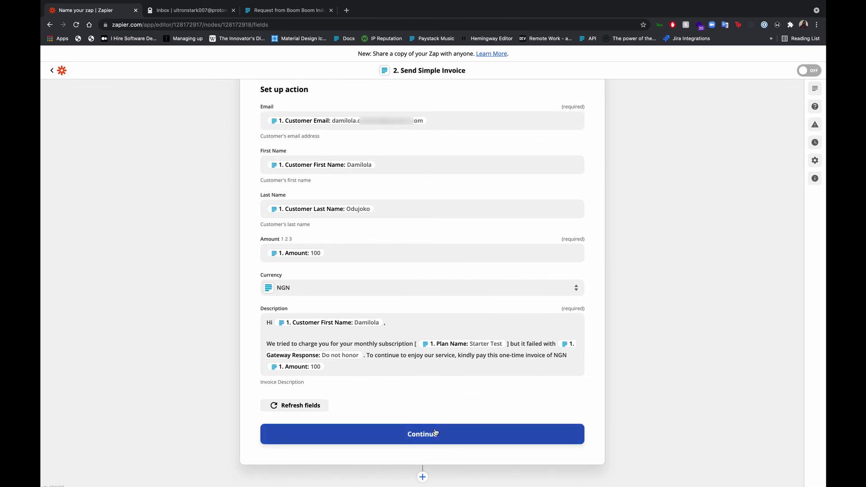
# Rerun the Paystack invoice test with the restored customer email, then turn the Zap on
pyautogui.click(422, 442)
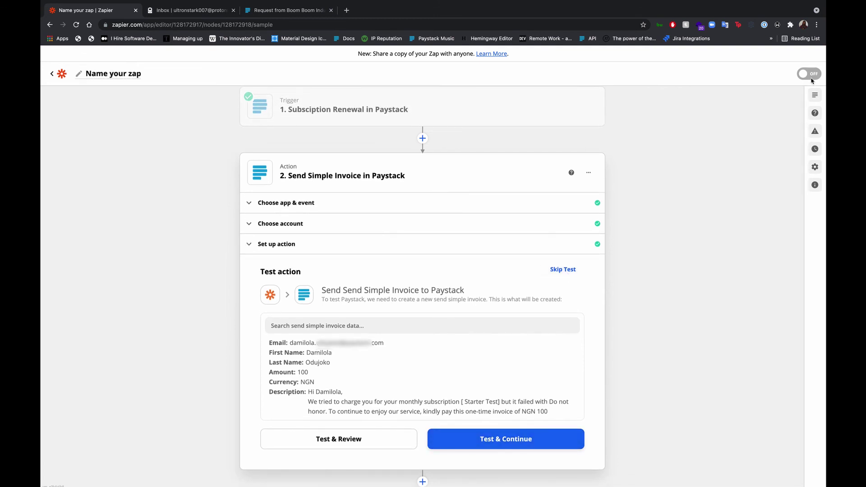
pyautogui.click(477, 438)
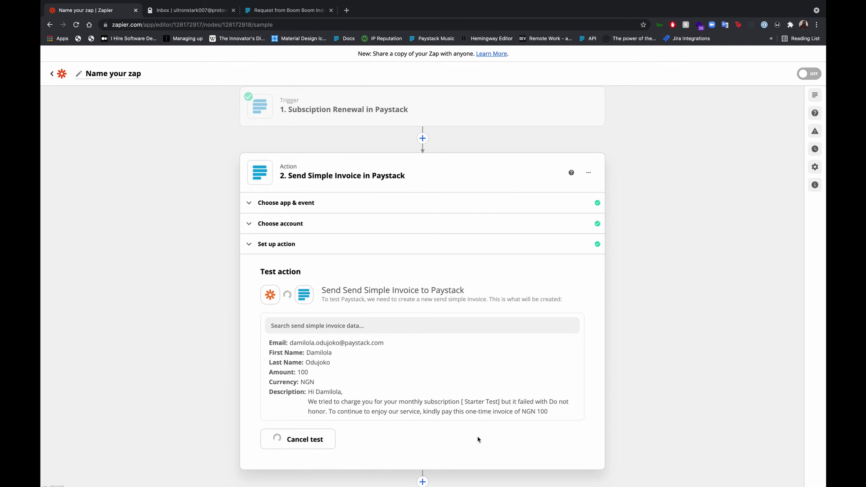
pyautogui.scroll(-2, 478, 439)
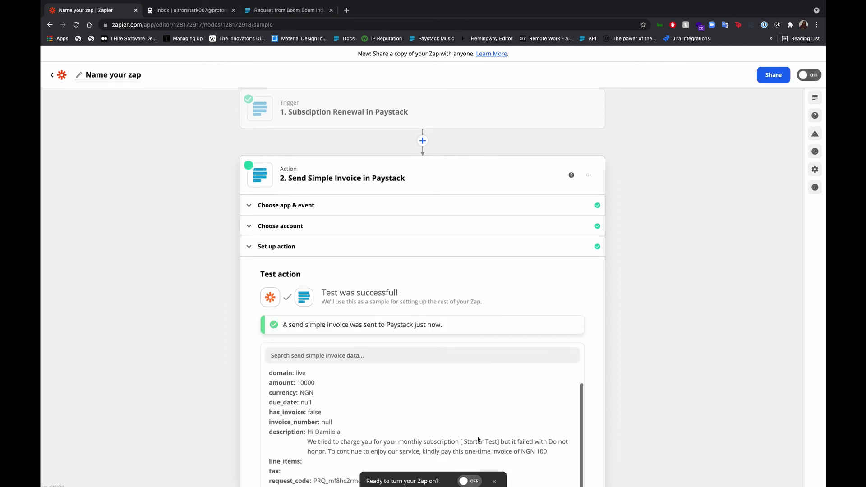
pyautogui.click(470, 481)
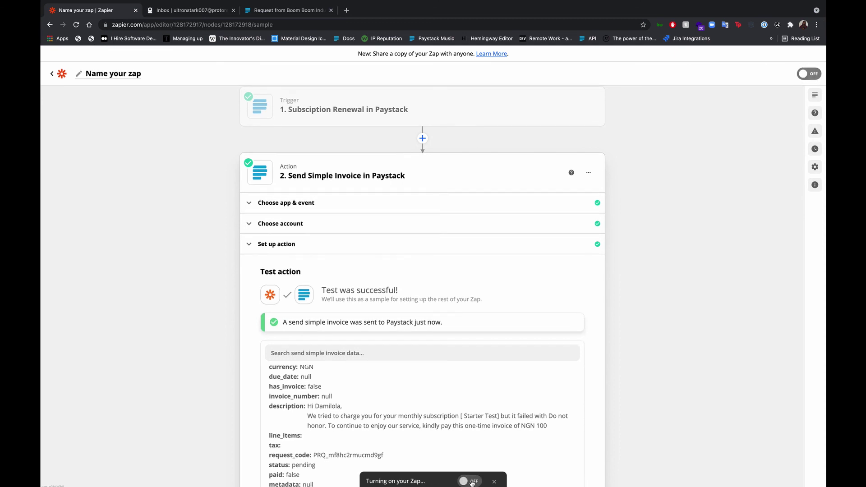